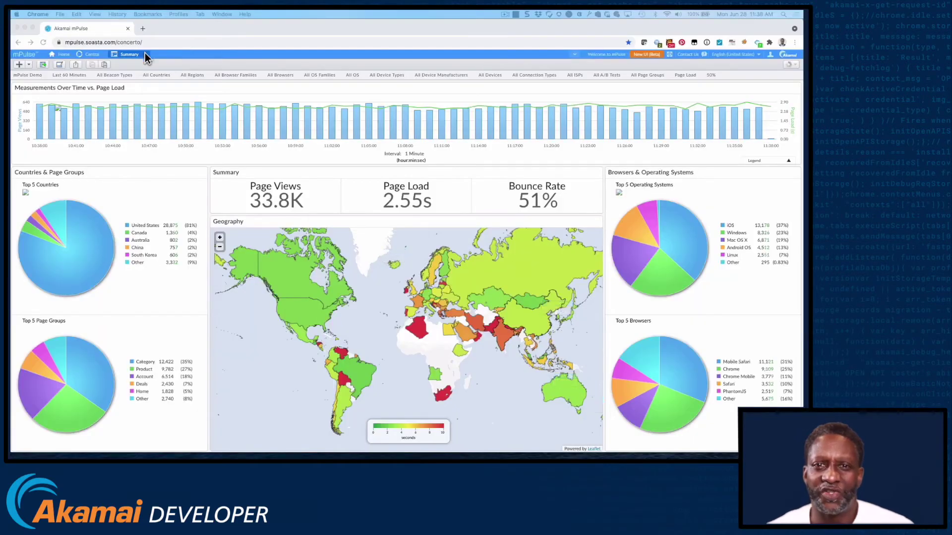
# - List all dashboards in Central and sort them by their last modified date
pyautogui.click(99, 58)
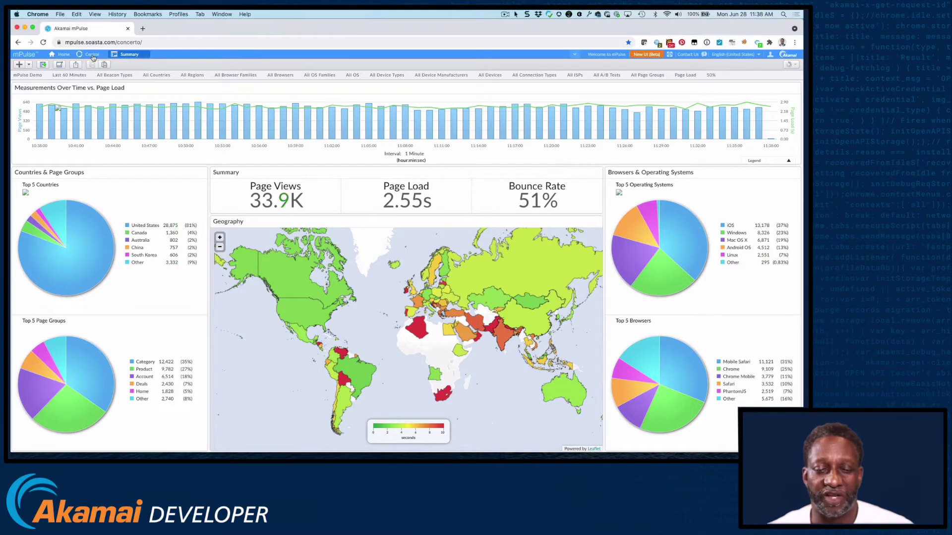
pyautogui.click(93, 55)
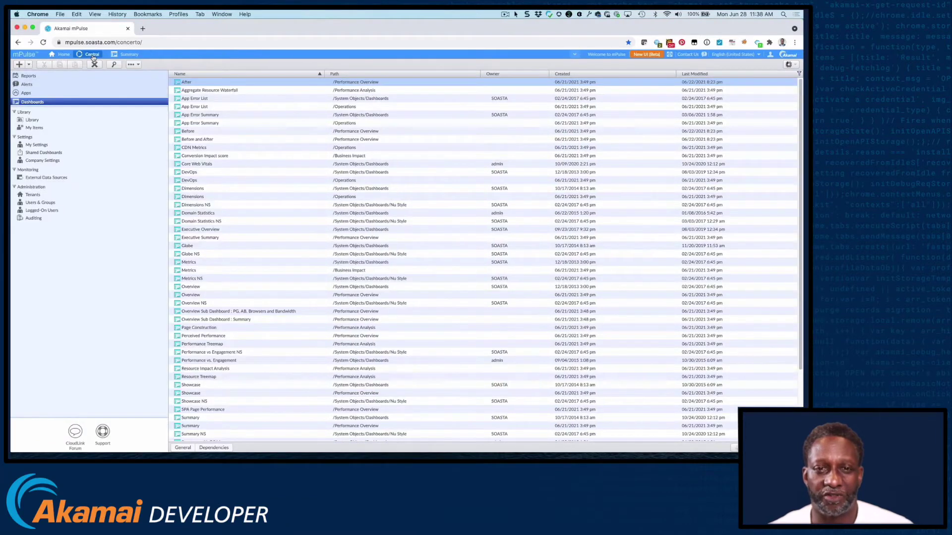
pyautogui.click(38, 102)
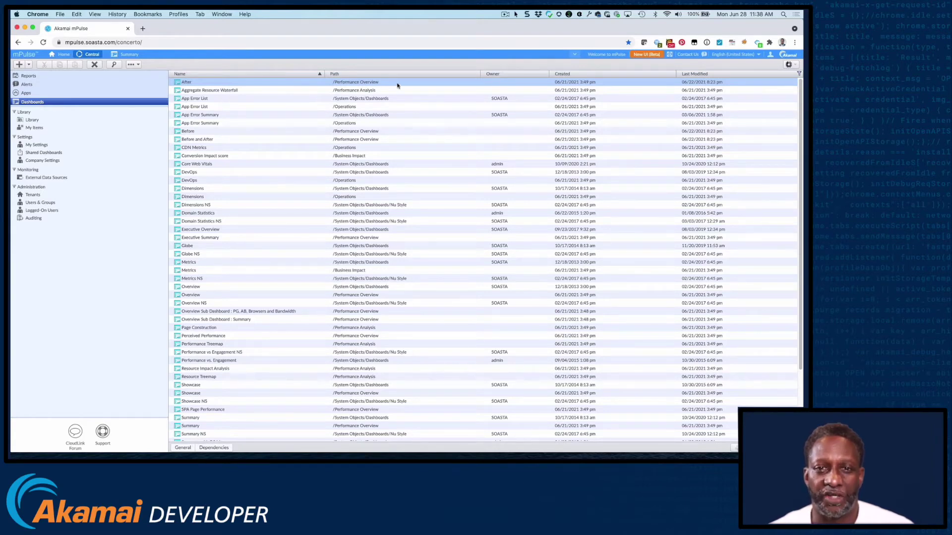
pyautogui.click(693, 73)
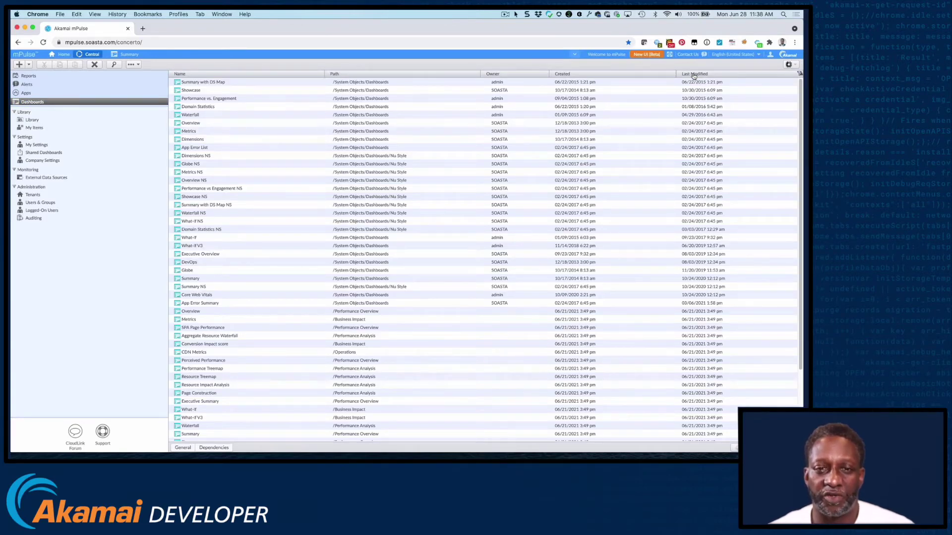
# - Browse the library folders, expanding Performance Overview and Business Impact to see their dashboards
pyautogui.click(32, 121)
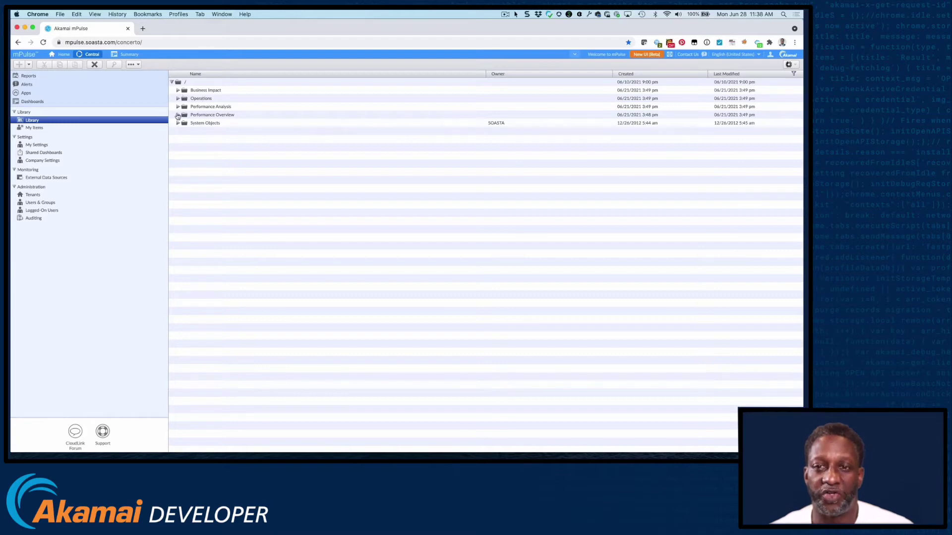
pyautogui.click(178, 114)
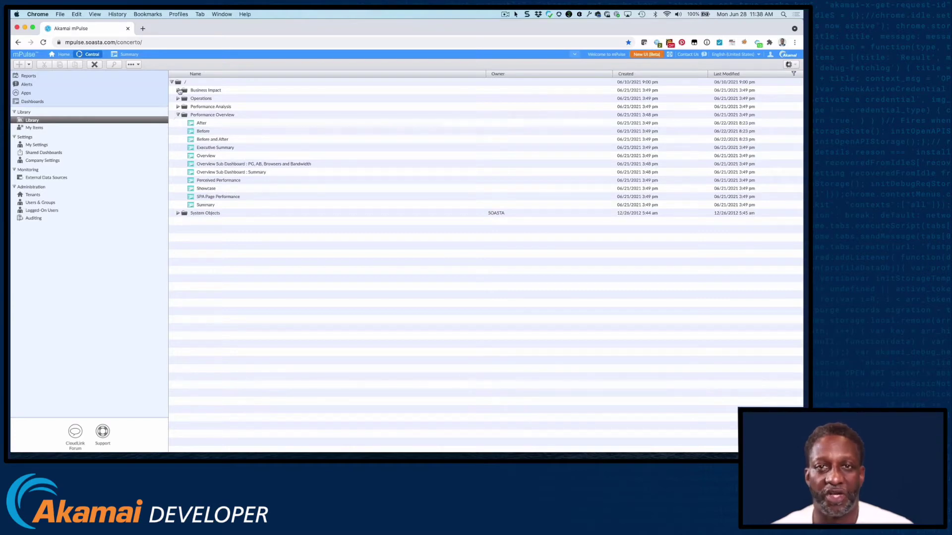
pyautogui.click(178, 91)
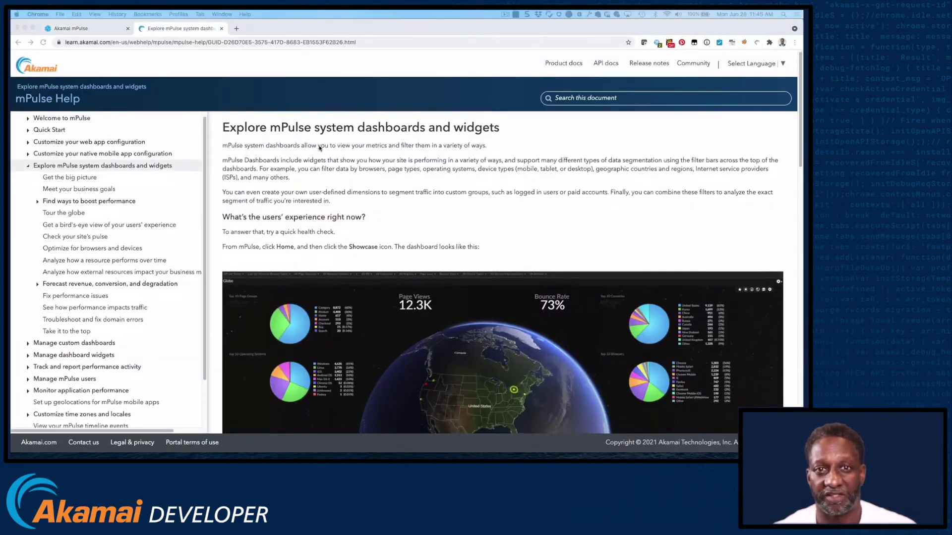
# - Read the mPulse Help page on system dashboards down to the description of each dashboard
pyautogui.scroll(-3, 318, 165)
pyautogui.scroll(-10, 317, 165)
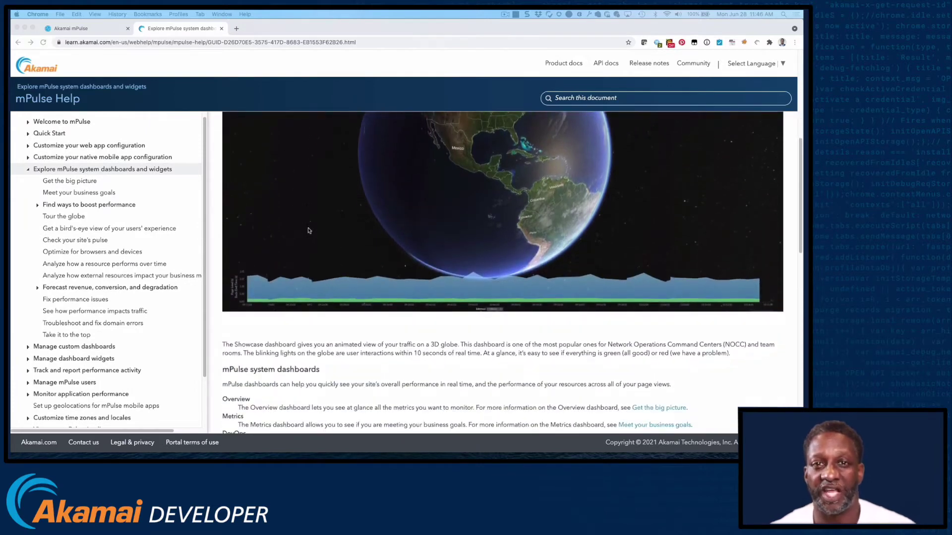
pyautogui.scroll(-4, 308, 230)
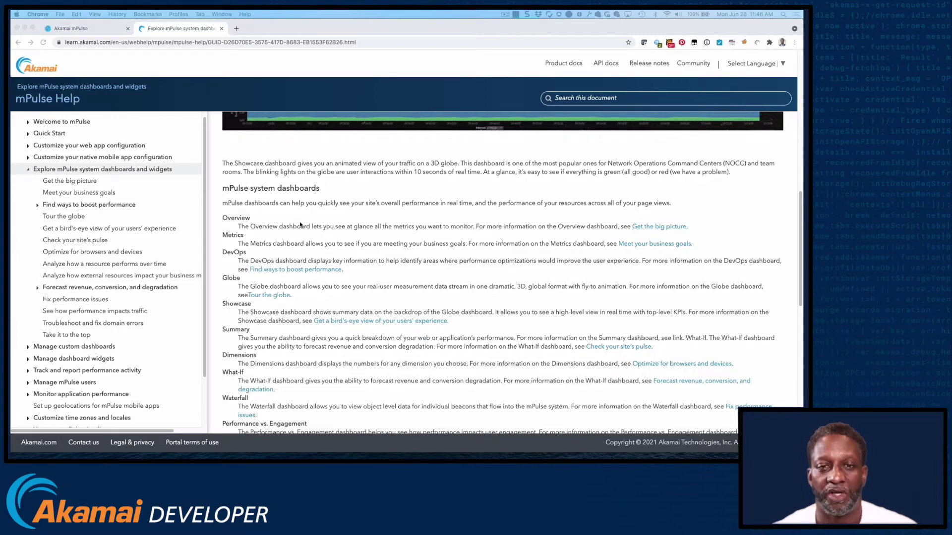
pyautogui.click(427, 94)
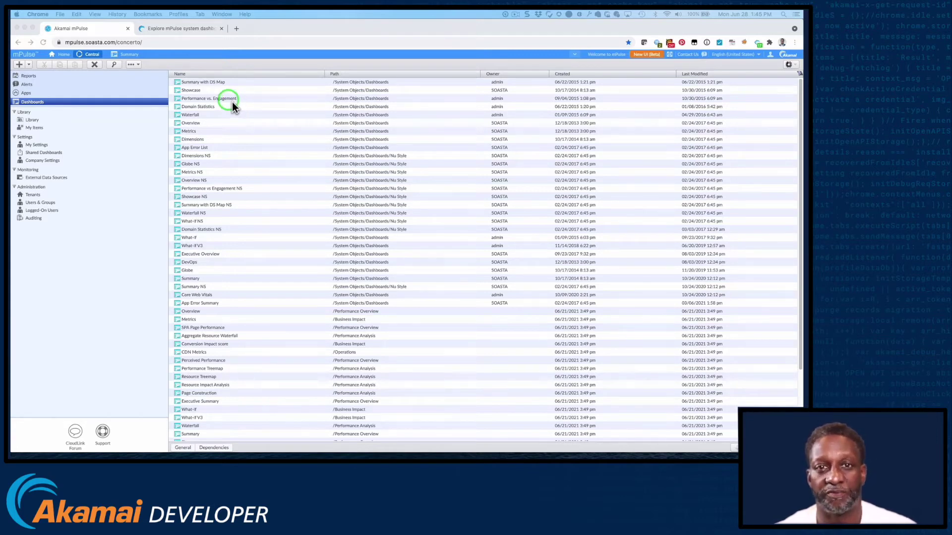
# - View the actions available for the Showcase dashboard, and show the widget types for the Summary dashboard
pyautogui.rightClick(194, 93)
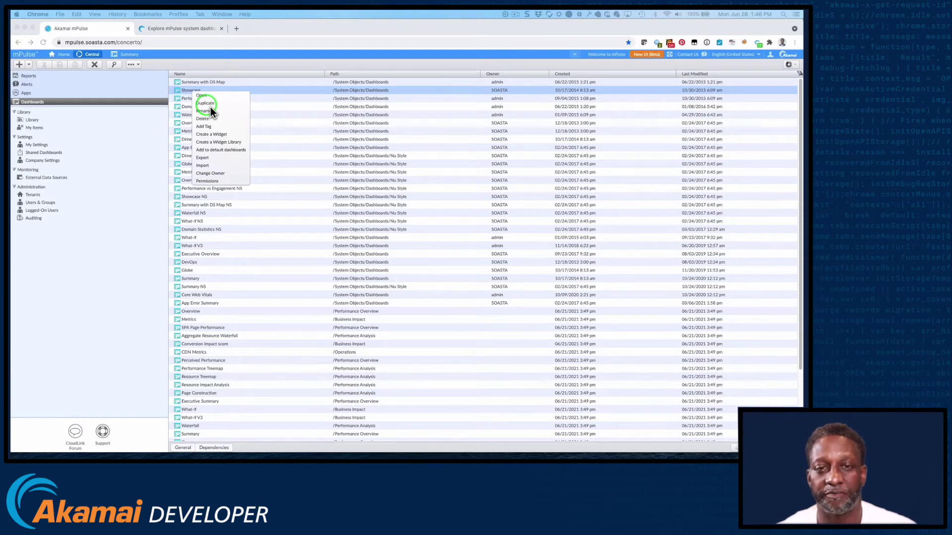
pyautogui.click(130, 55)
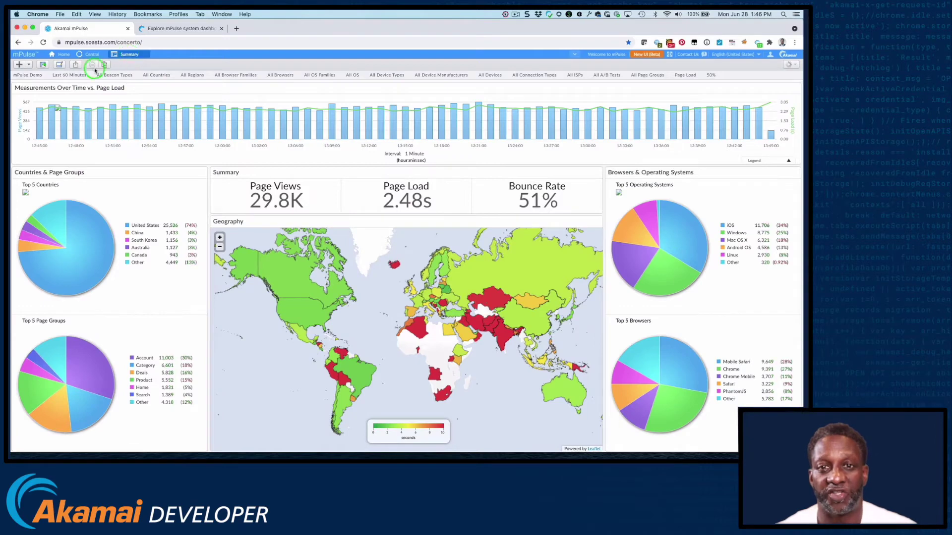
pyautogui.click(62, 67)
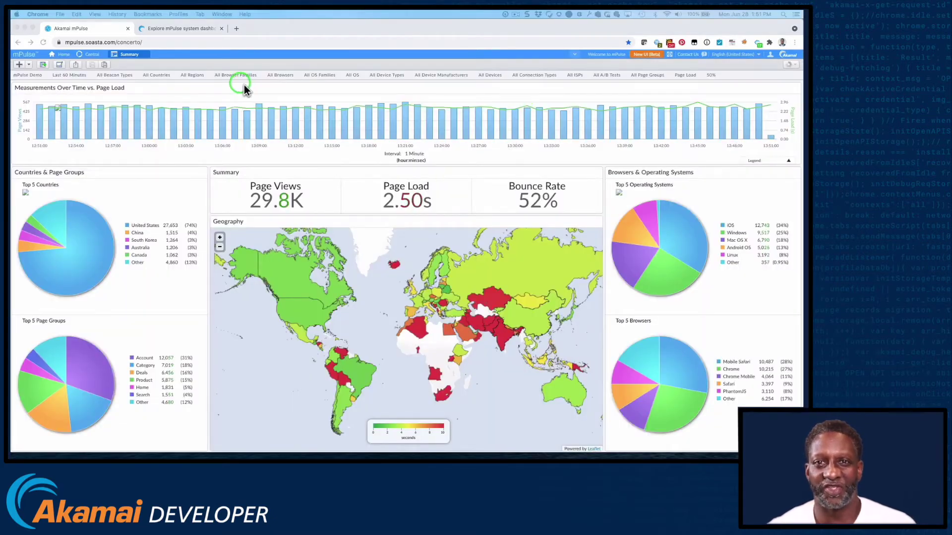
pyautogui.click(134, 54)
pyautogui.click(115, 31)
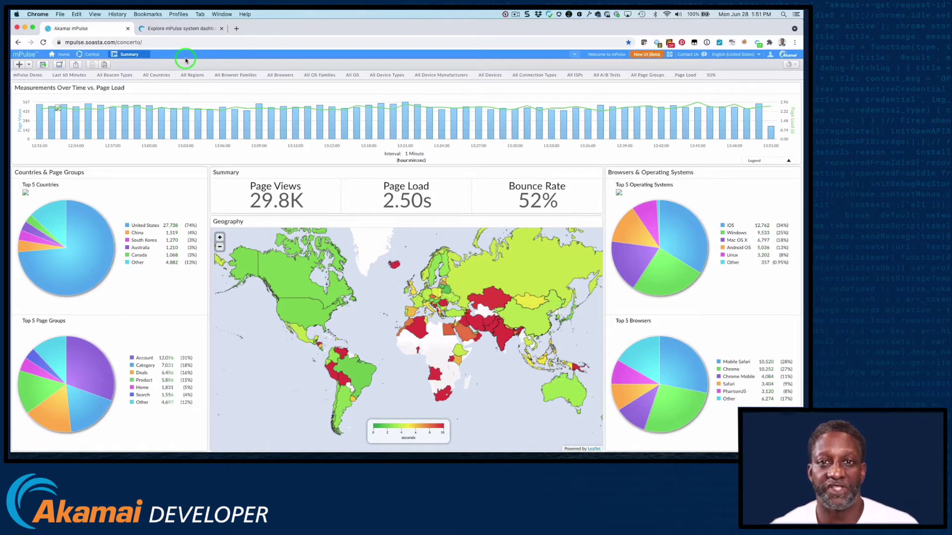
pyautogui.click(44, 65)
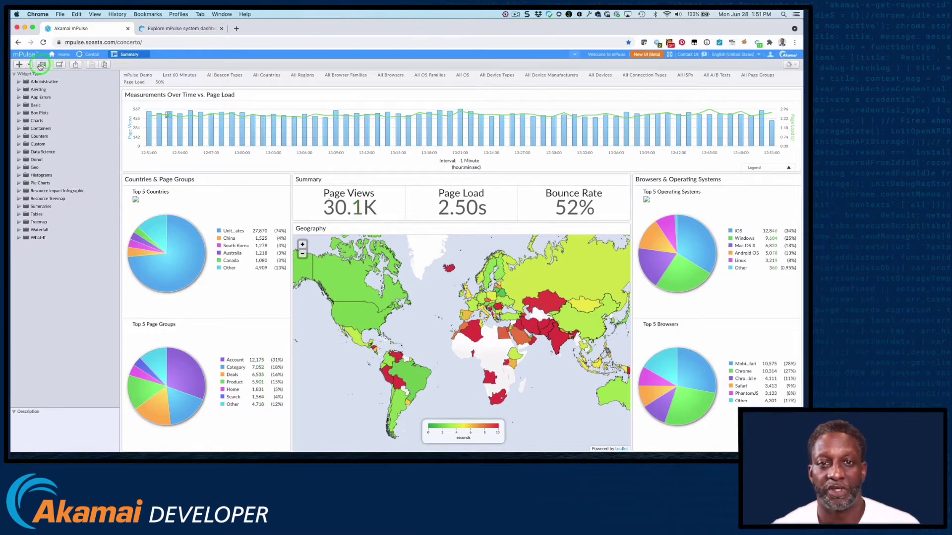
# - Create a new dashboard from Central named mydash, saved in Performance Overview, with a layout of two equal columns
pyautogui.click(90, 56)
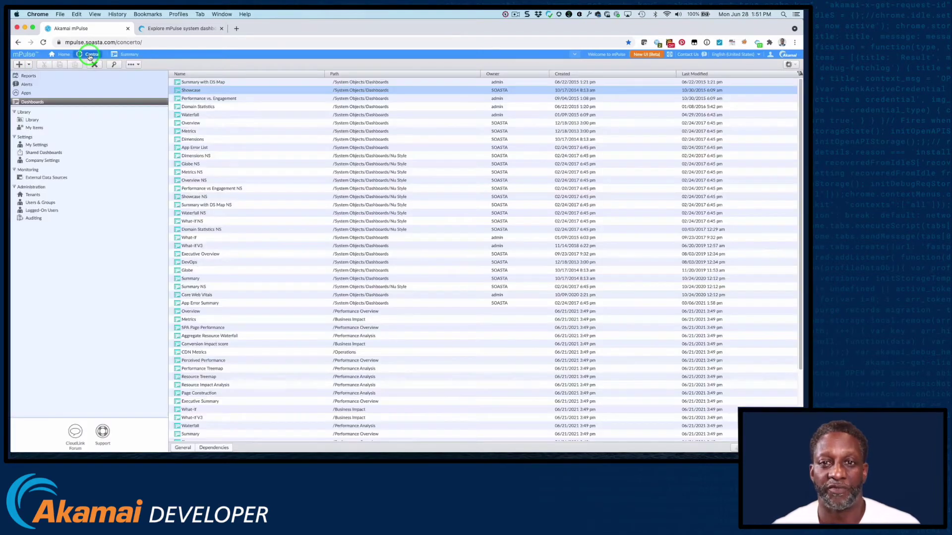
pyautogui.click(19, 65)
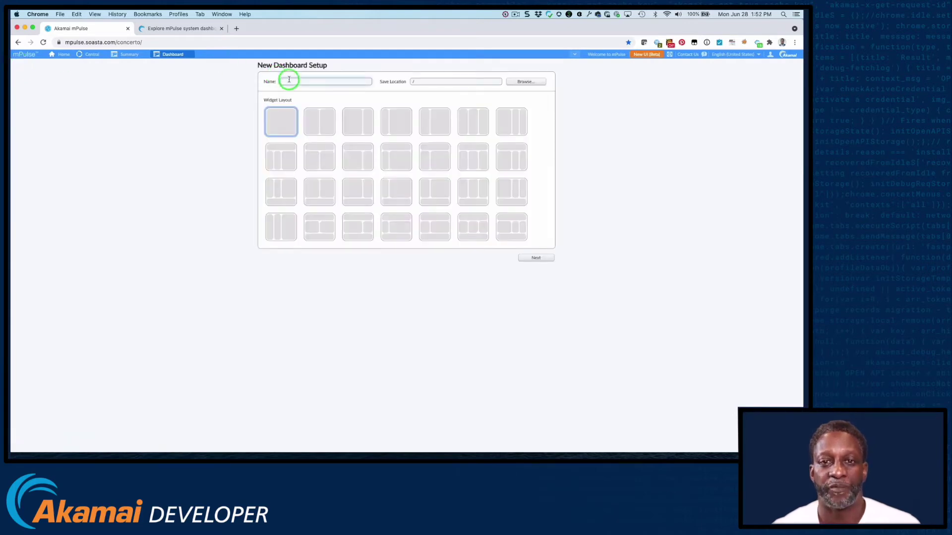
pyautogui.click(289, 81)
pyautogui.write('my')
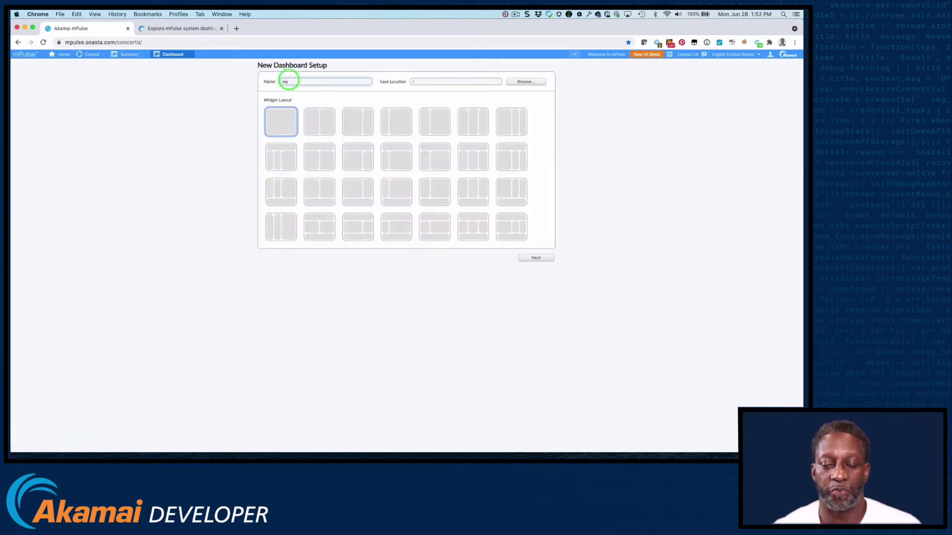
pyautogui.write('dash')
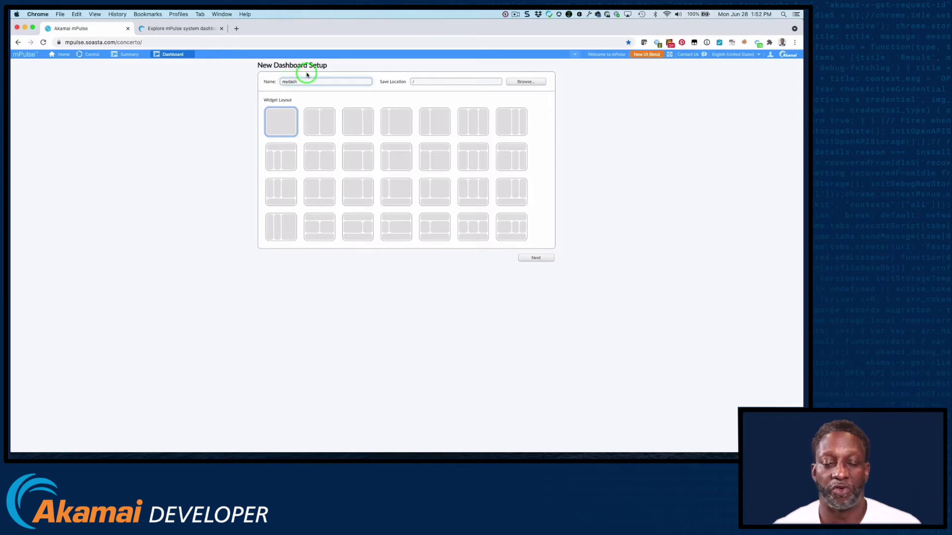
pyautogui.click(525, 81)
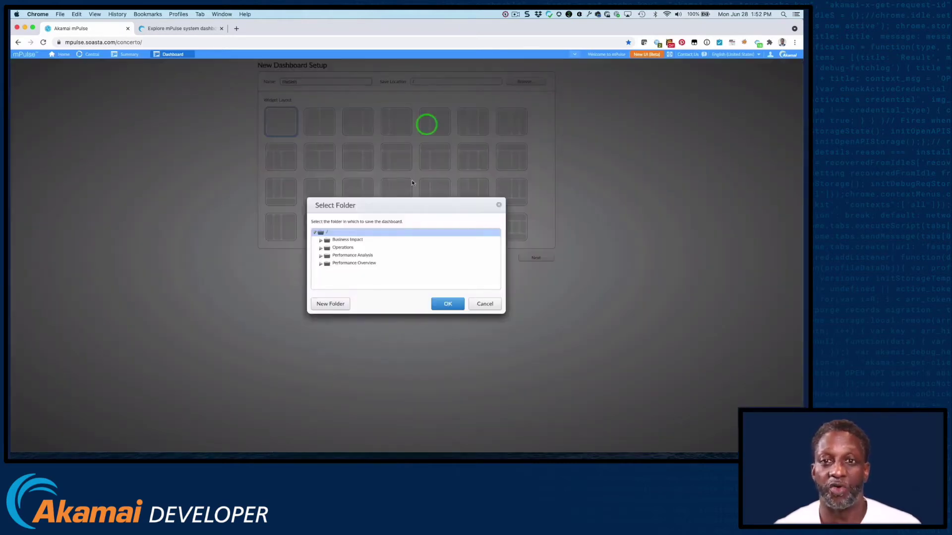
pyautogui.click(356, 263)
pyautogui.click(448, 303)
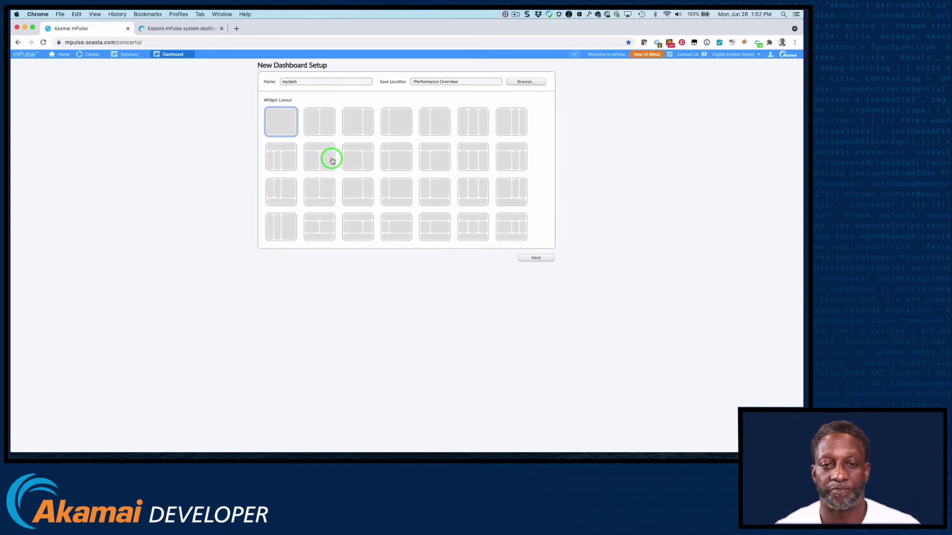
pyautogui.click(529, 258)
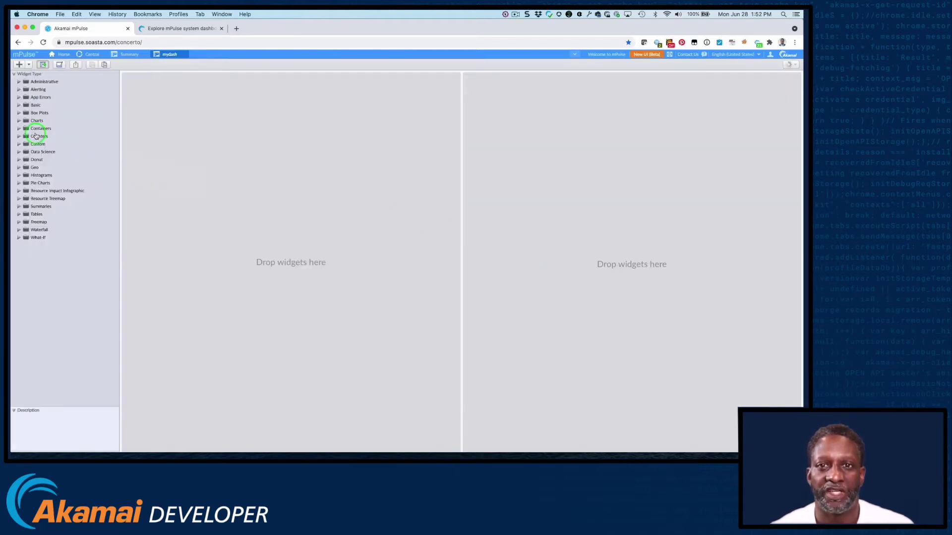
# - Add a Largest Contentful Paint measurements chart to the dashboard's left column, set to show the top 5 Page Groups
pyautogui.click(19, 121)
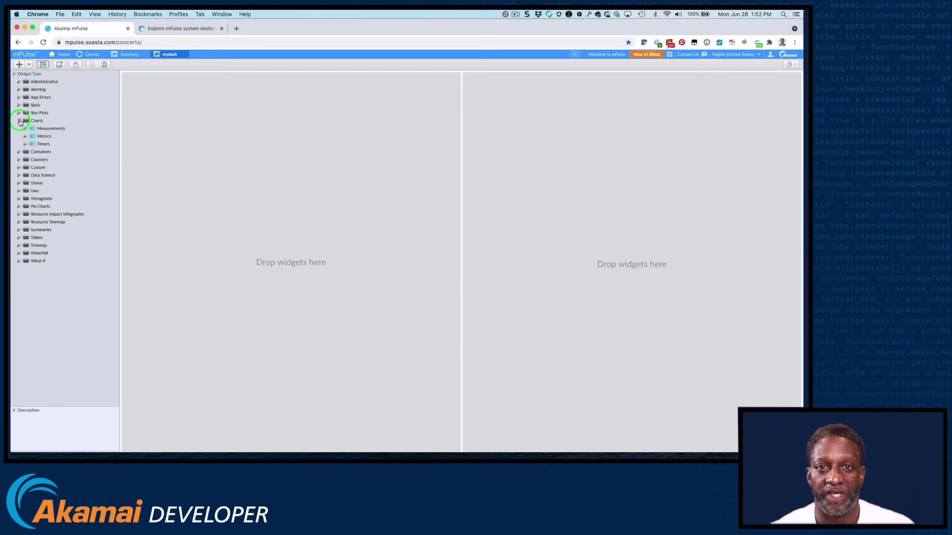
pyautogui.click(25, 129)
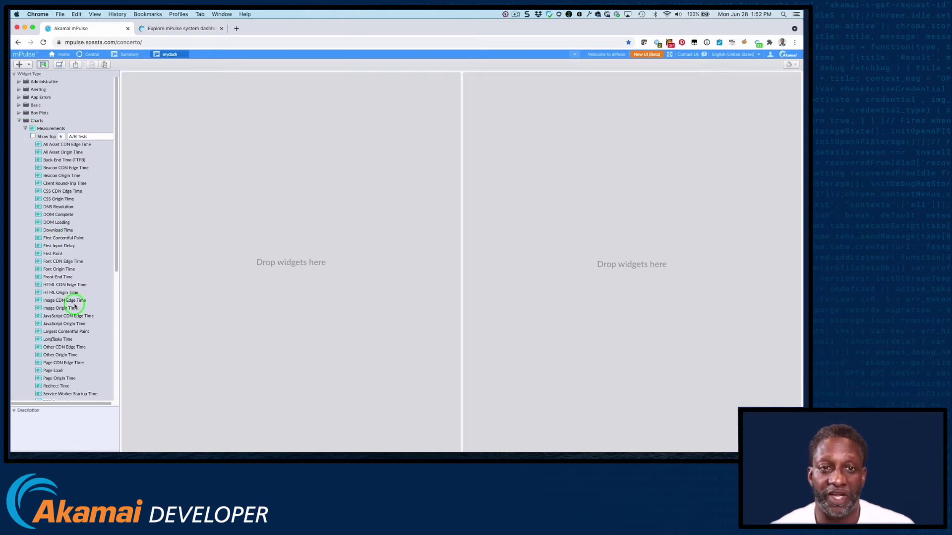
pyautogui.click(72, 332)
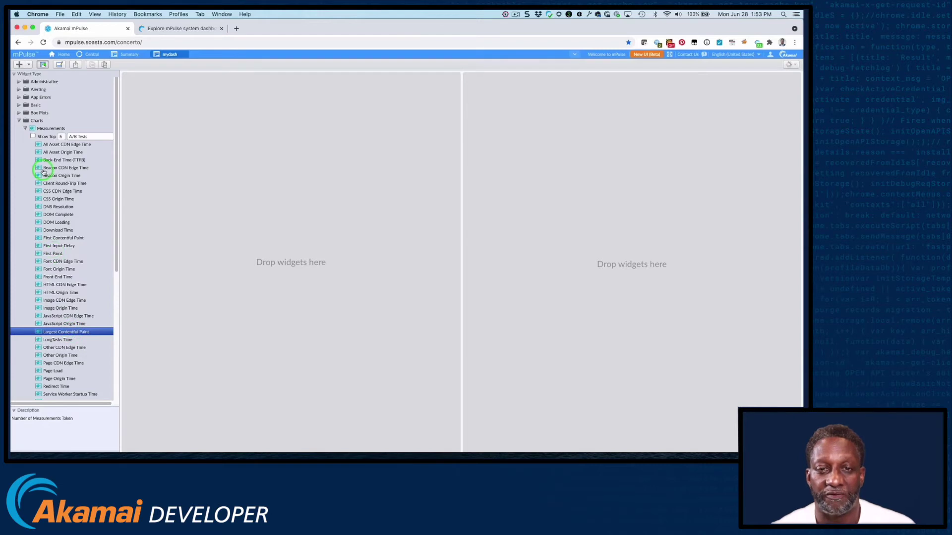
pyautogui.click(32, 136)
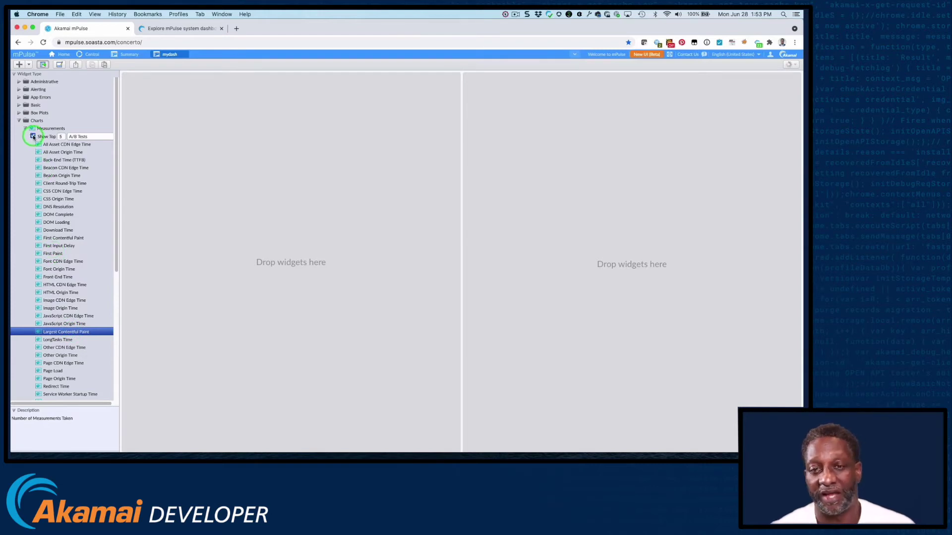
pyautogui.click(81, 138)
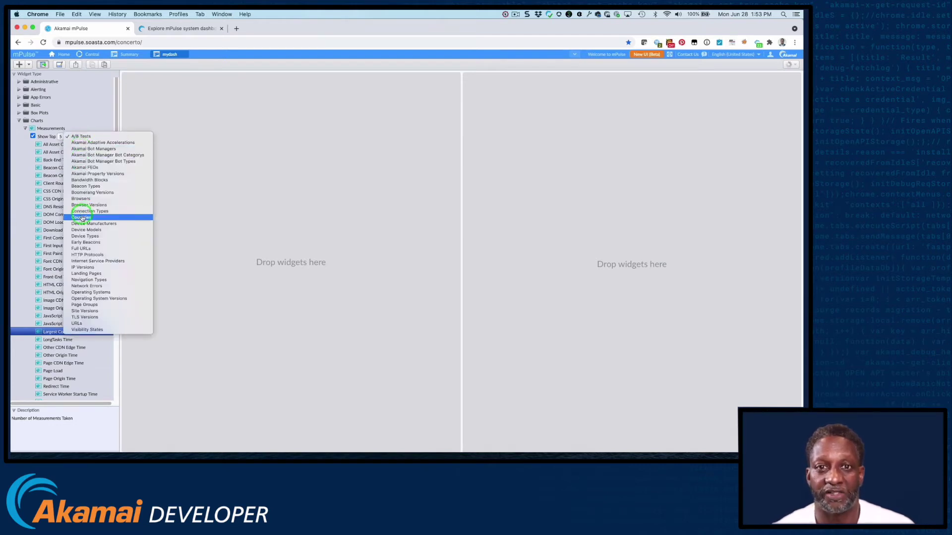
pyautogui.click(88, 305)
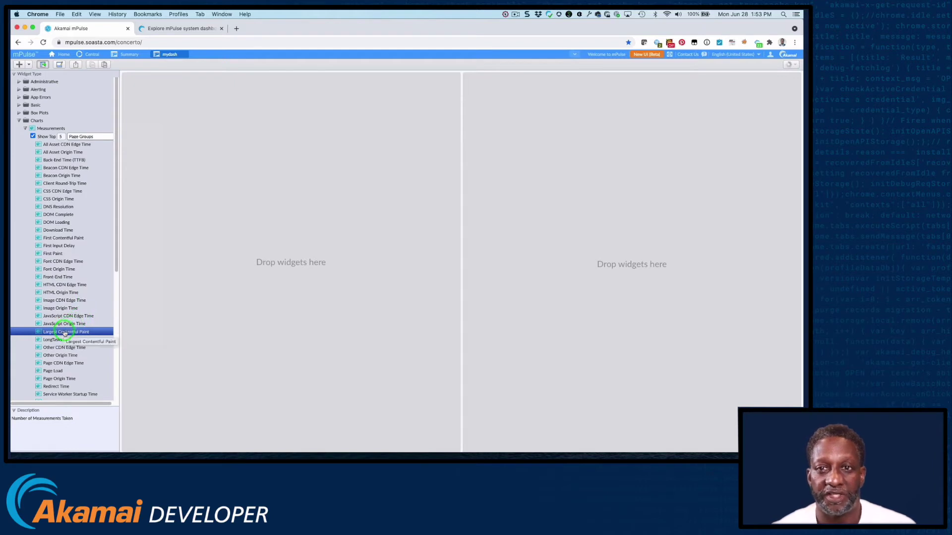
pyautogui.moveTo(64, 334); pyautogui.dragTo(217, 267)
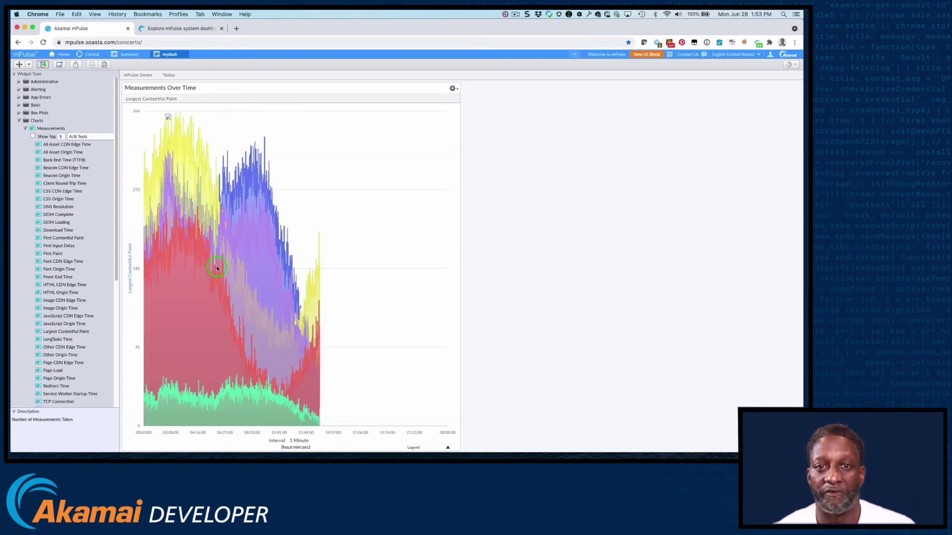
pyautogui.moveTo(213, 266)
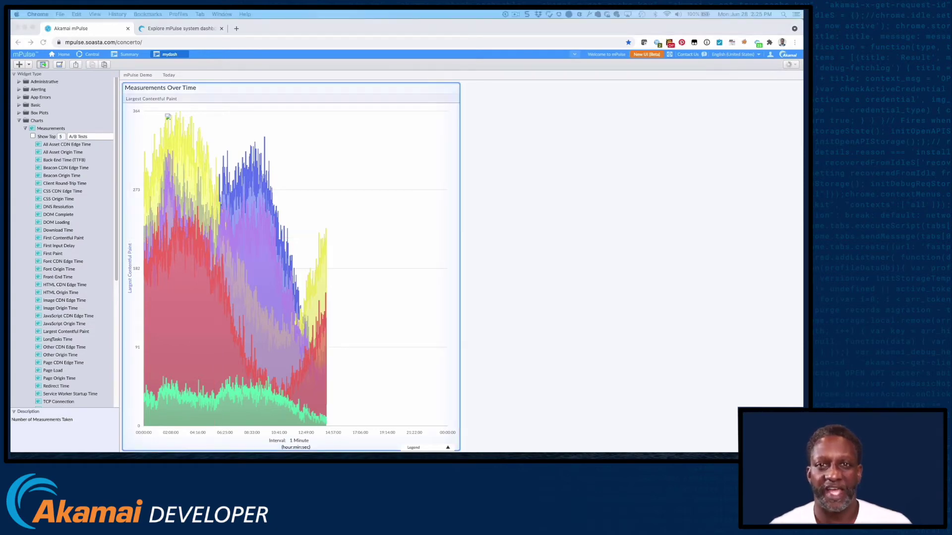
# - Open mydash for editing and compare the filter criteria of the dashboard with those of the Measurements Over Time widget
pyautogui.click(177, 58)
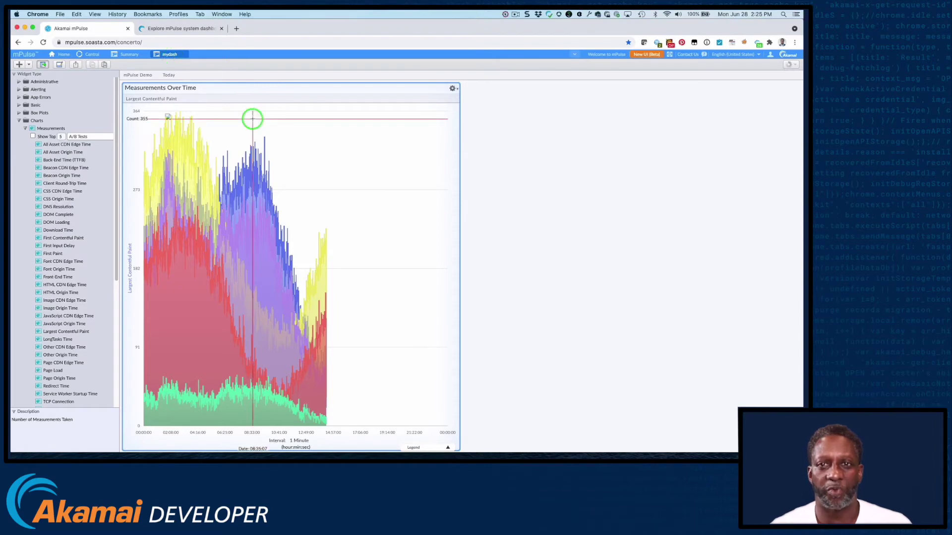
pyautogui.click(59, 65)
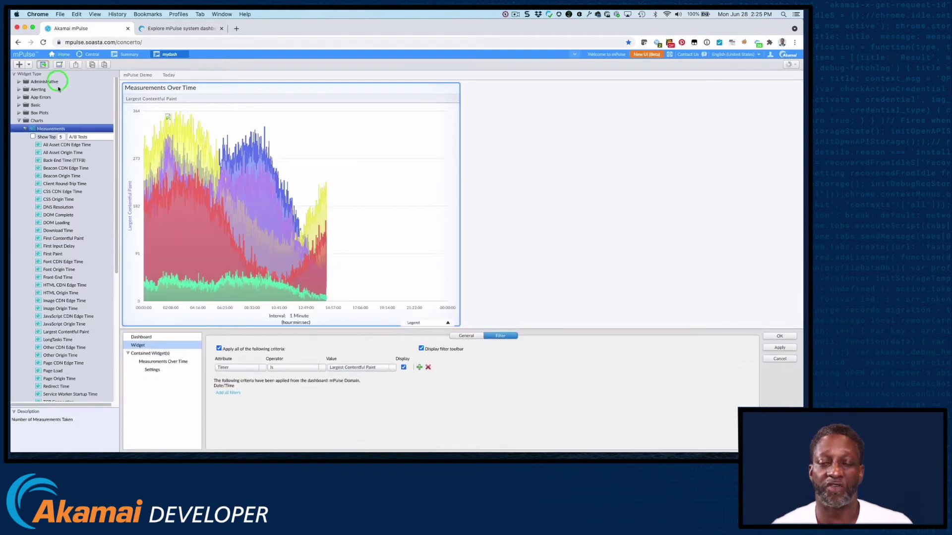
pyautogui.click(149, 337)
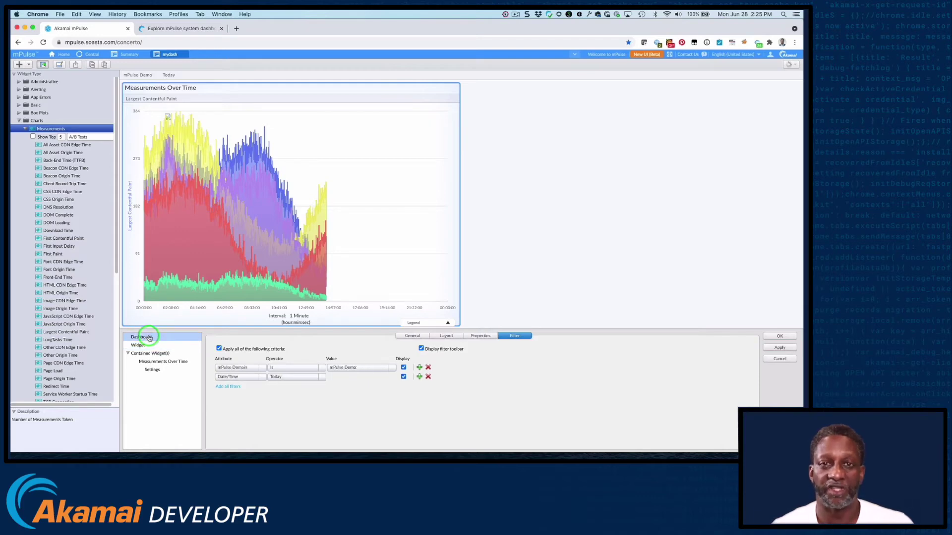
pyautogui.click(143, 346)
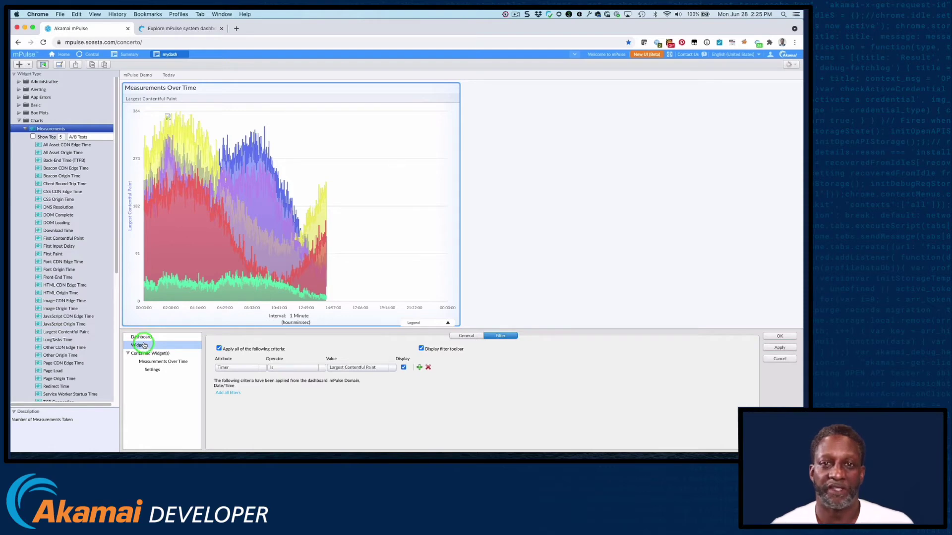
pyautogui.click(144, 337)
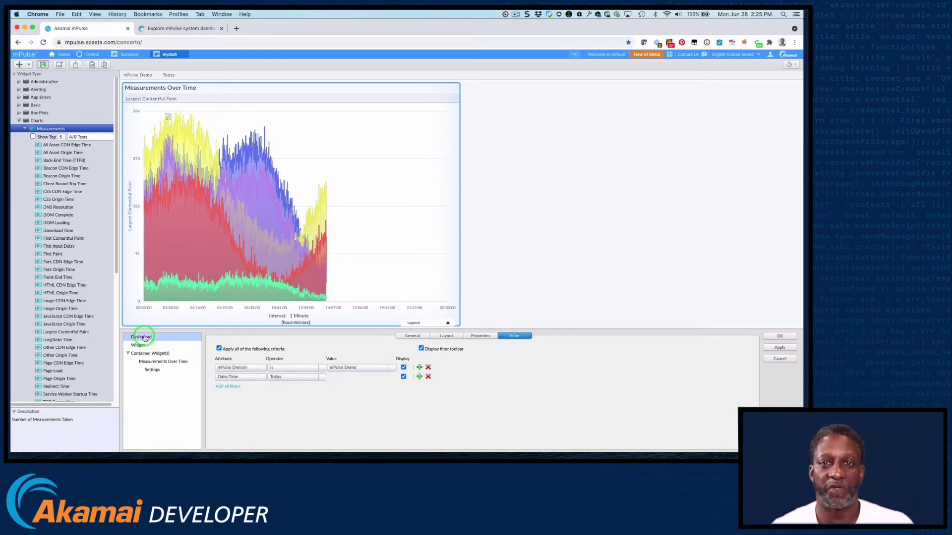
# - Review the general, layout and properties settings of the mydash dashboard
pyautogui.click(408, 335)
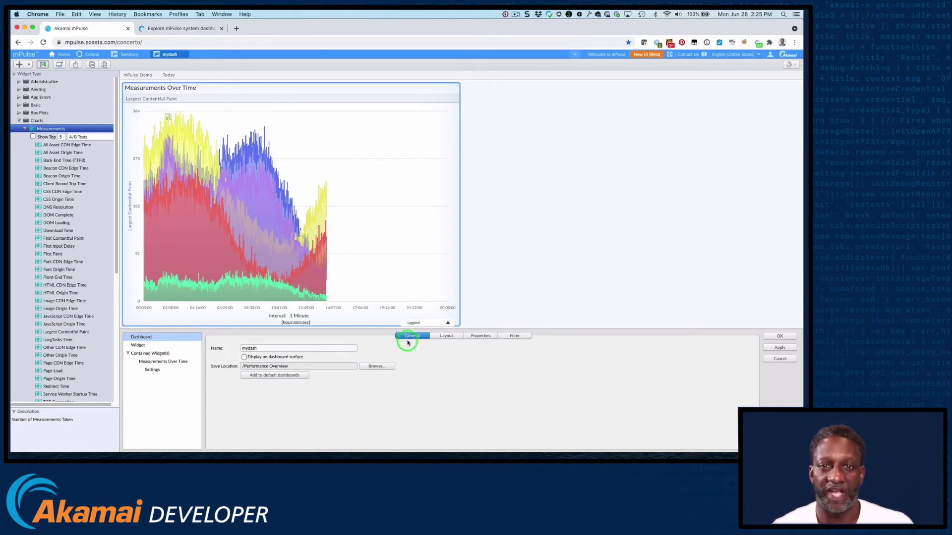
pyautogui.click(446, 337)
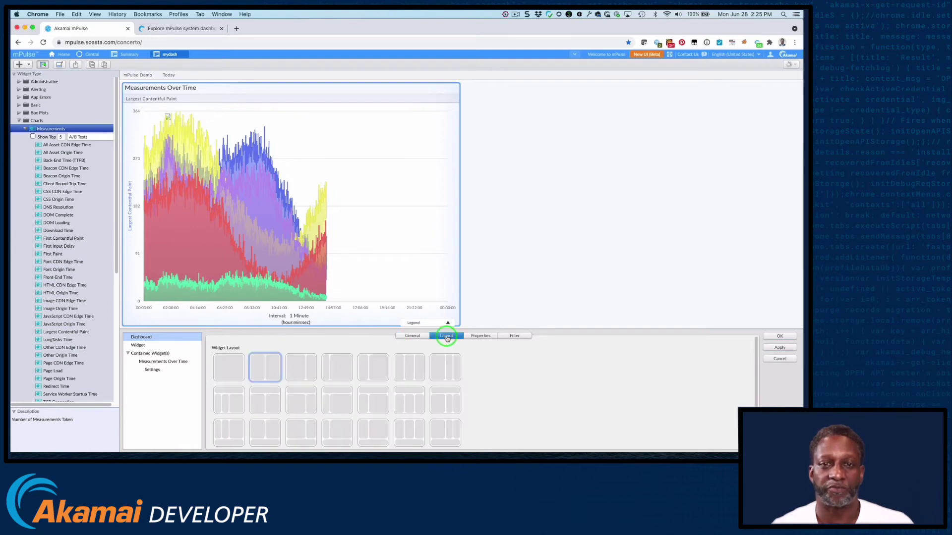
pyautogui.click(479, 337)
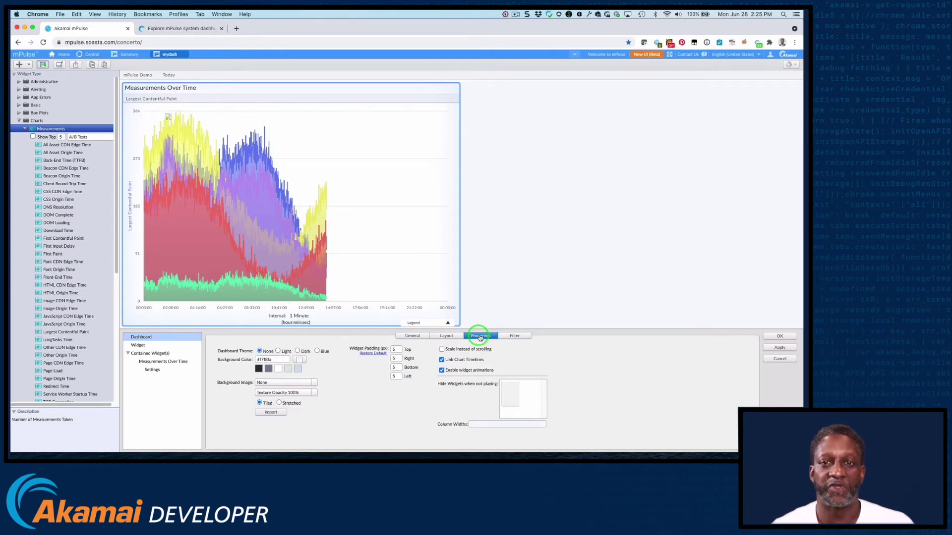
# - Add a filter criterion to the mydash dashboard with Page Group as its attribute
pyautogui.click(512, 337)
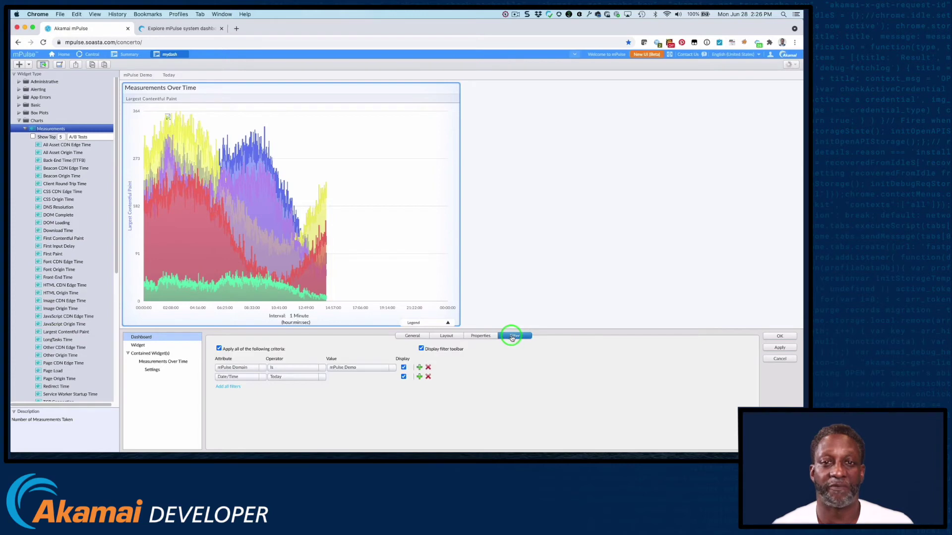
pyautogui.click(420, 377)
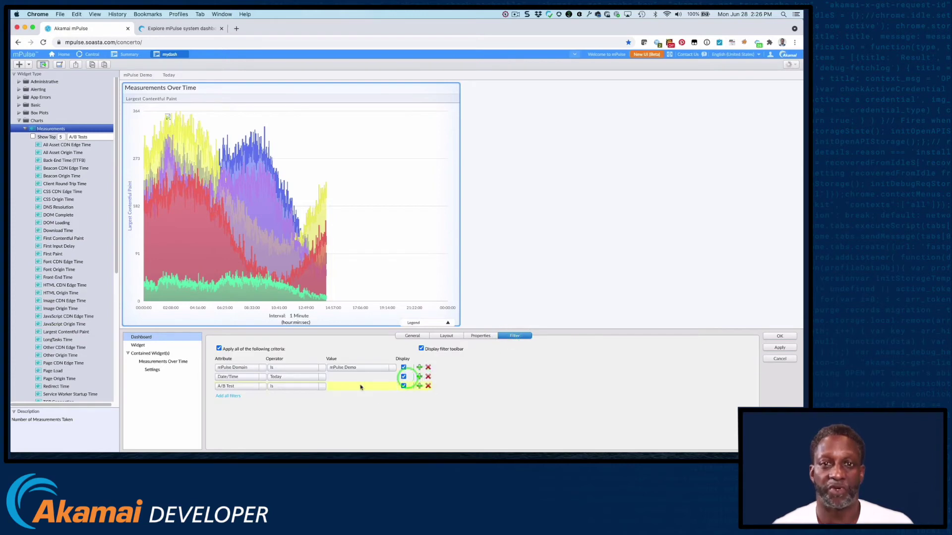
pyautogui.click(250, 388)
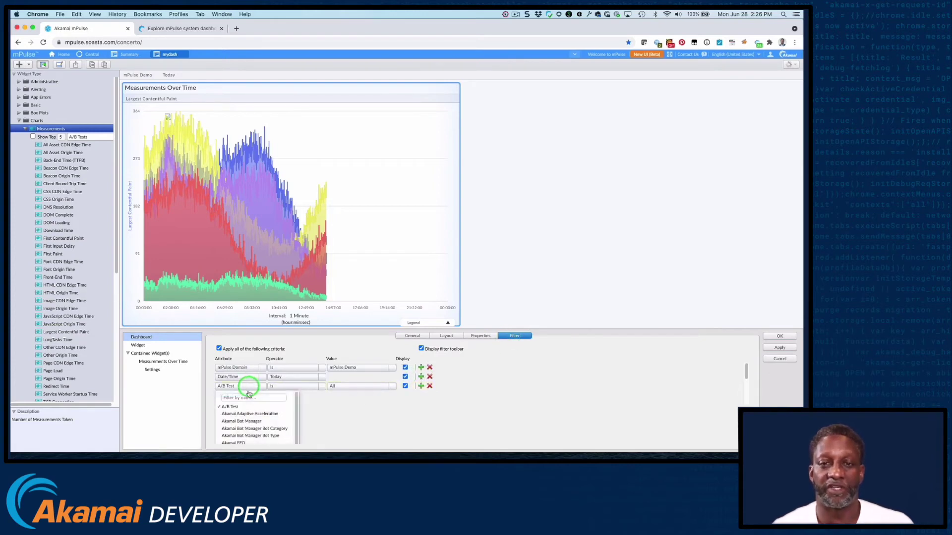
pyautogui.scroll(-5, 246, 406)
pyautogui.scroll(-1, 247, 413)
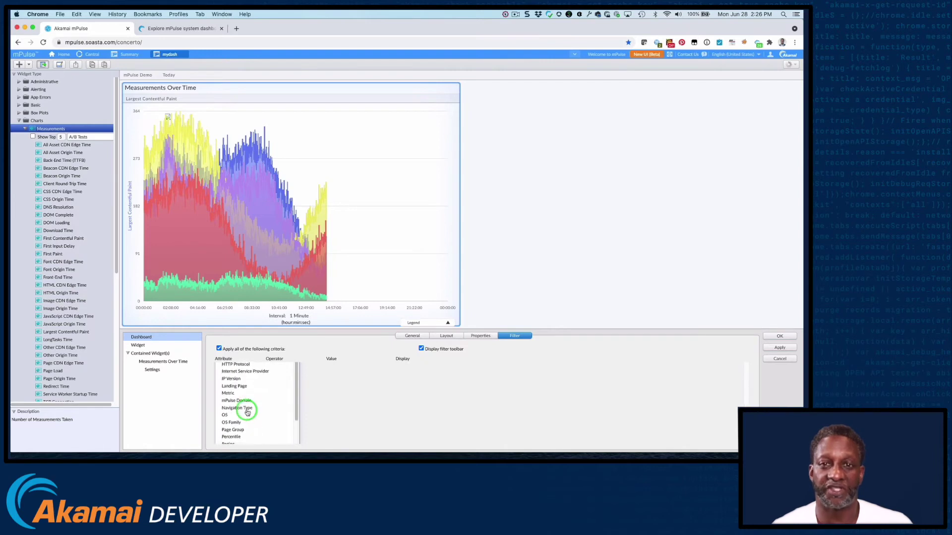
pyautogui.scroll(-1, 247, 412)
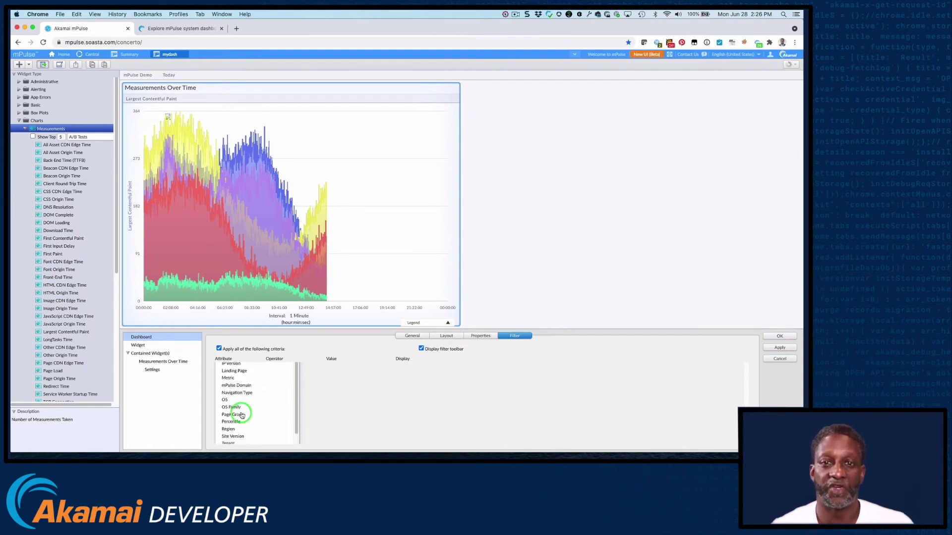
pyautogui.click(241, 414)
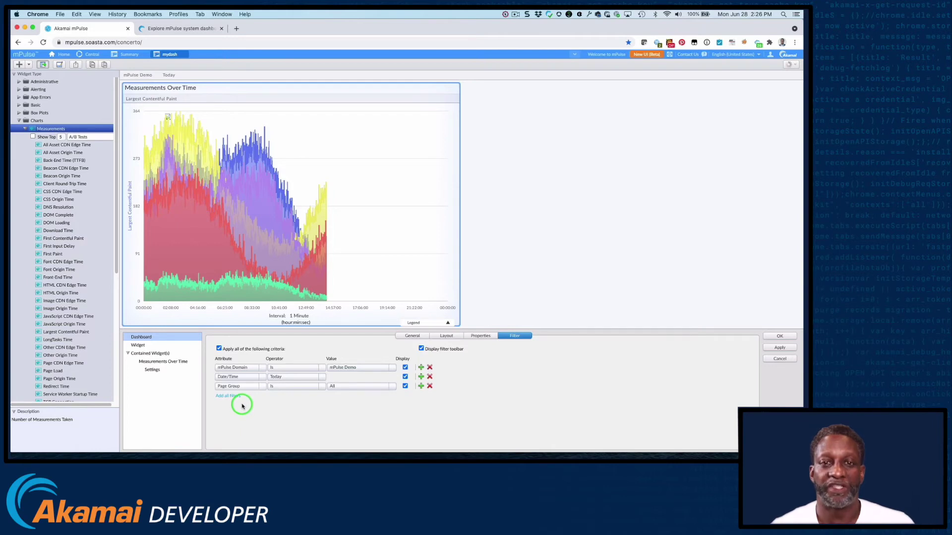
# - Review the general settings and filter criteria of the Measurements Over Time widget
pyautogui.click(159, 361)
pyautogui.click(140, 345)
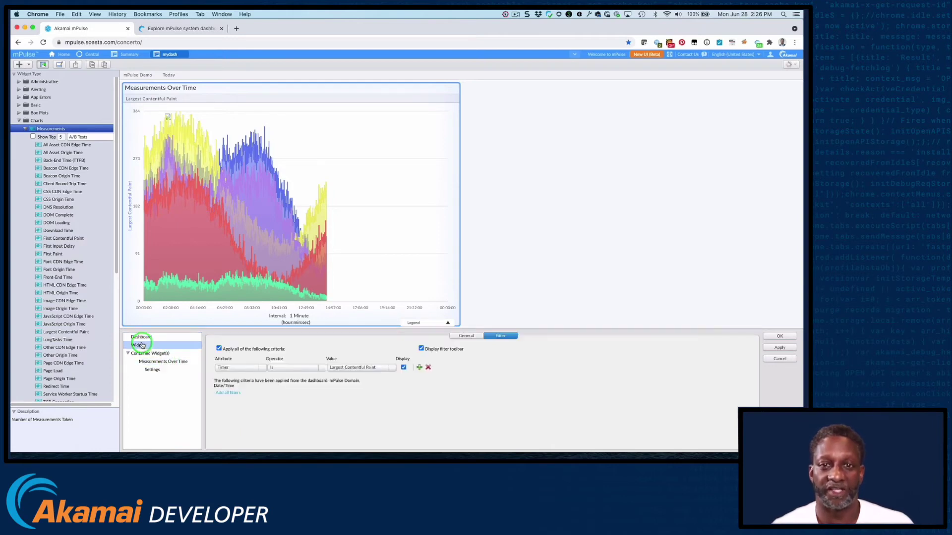
pyautogui.click(465, 336)
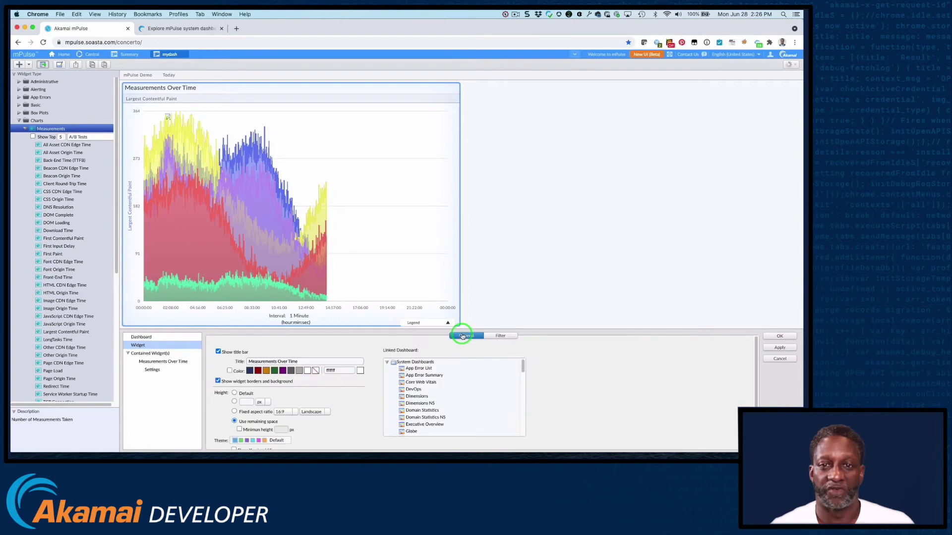
pyautogui.click(499, 336)
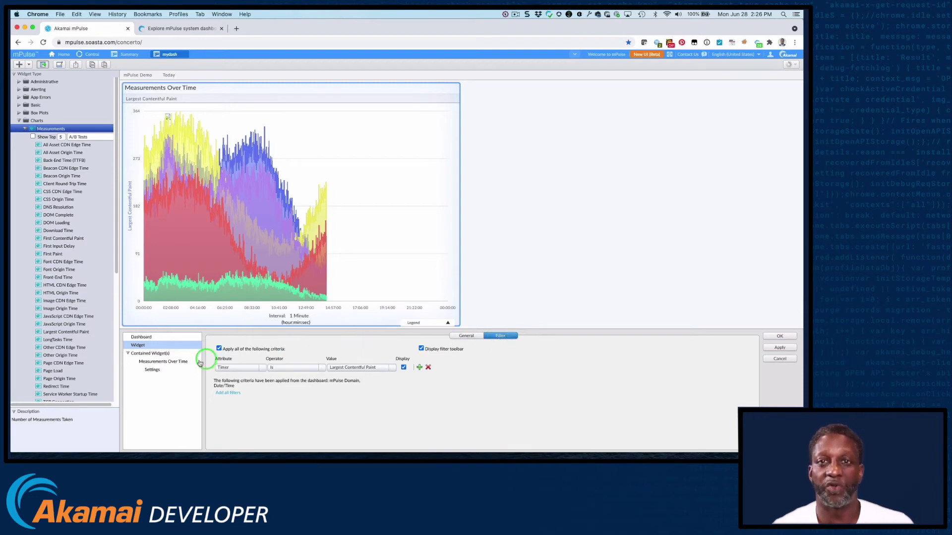
# - Set the chart type of the contained Measurements Over Time widget to Line and apply the dashboard changes
pyautogui.click(171, 364)
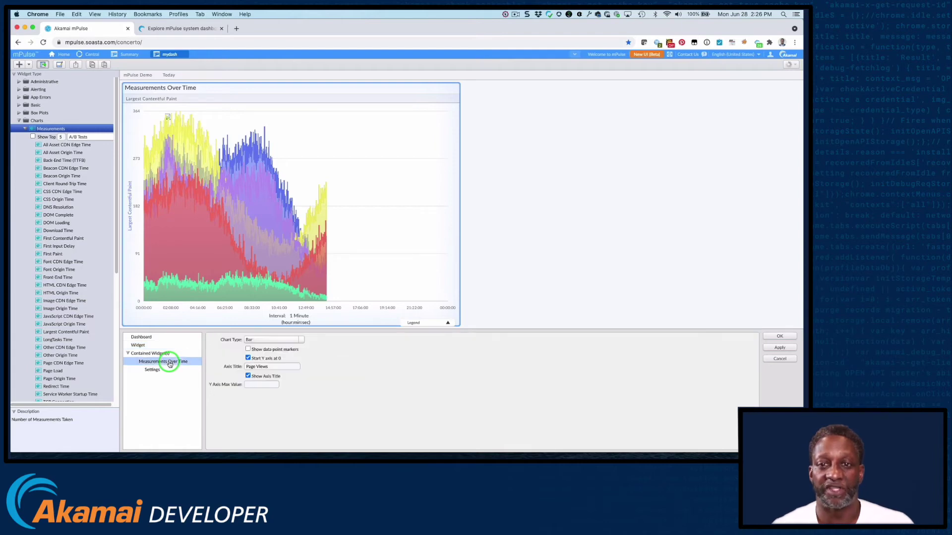
pyautogui.click(260, 340)
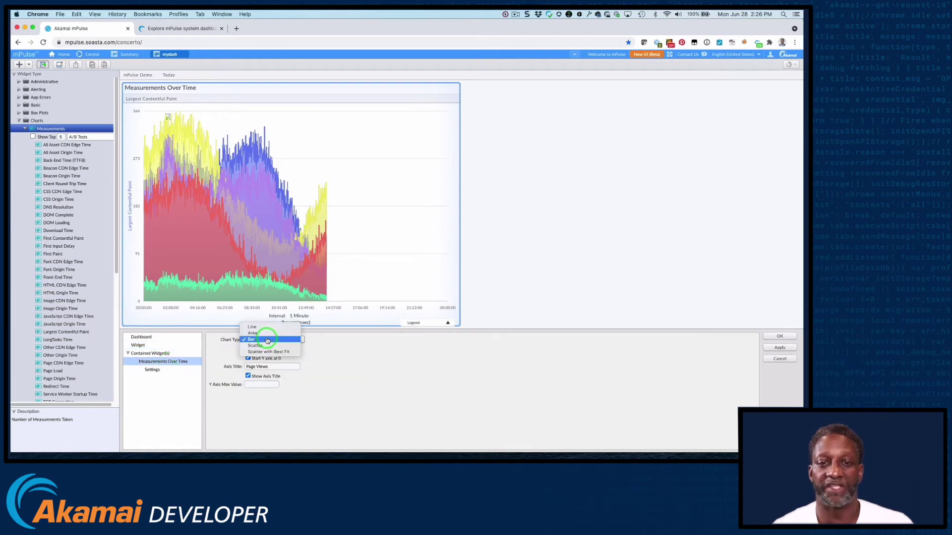
pyautogui.click(253, 327)
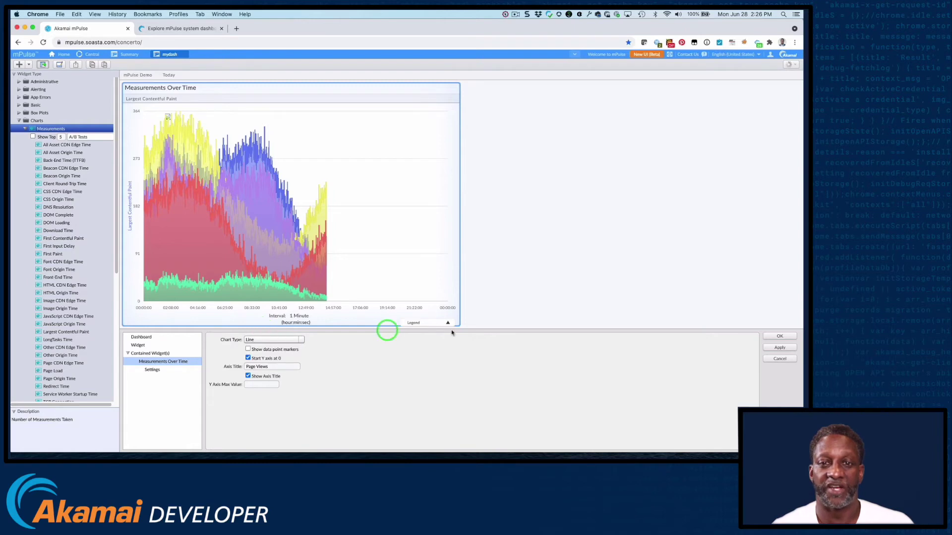
pyautogui.click(779, 348)
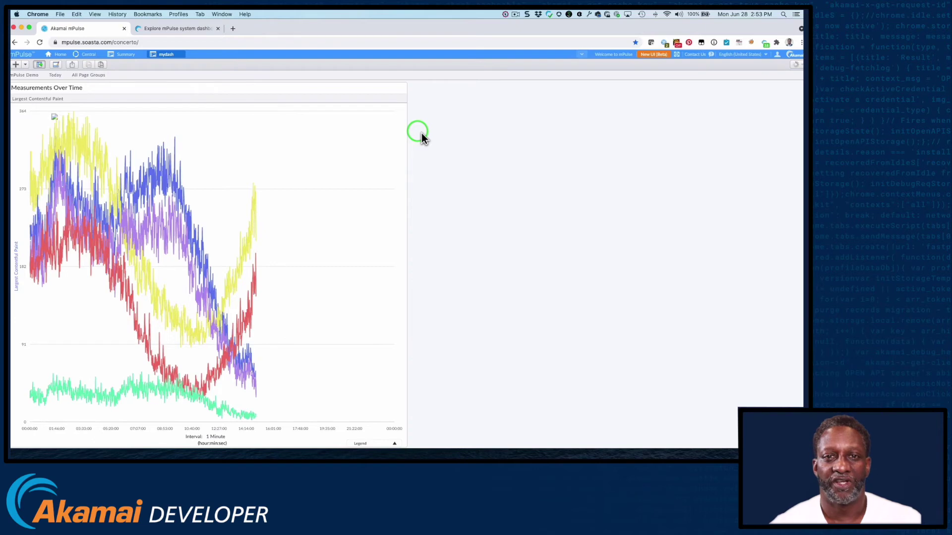
# - Copy the Summary widget from the Summary dashboard and paste it into the left column of mydash
pyautogui.click(127, 55)
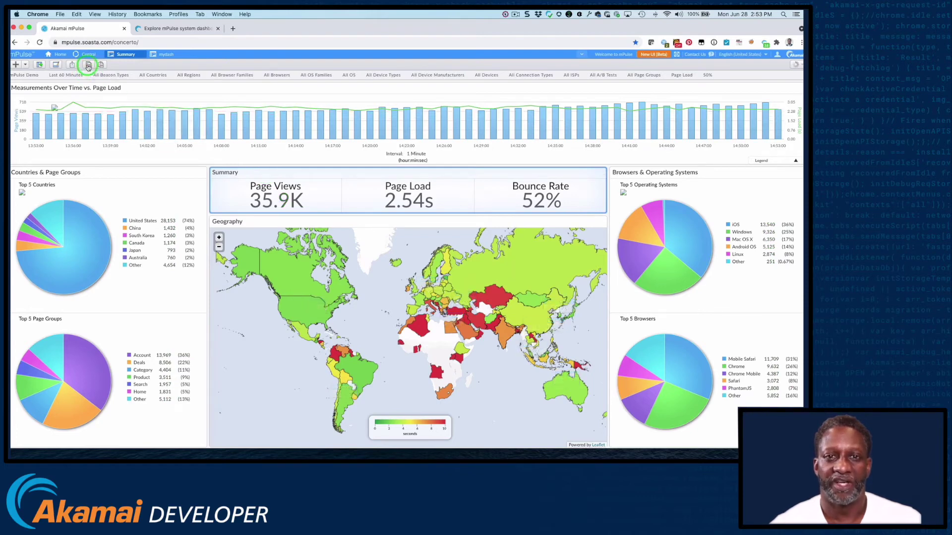
pyautogui.click(161, 55)
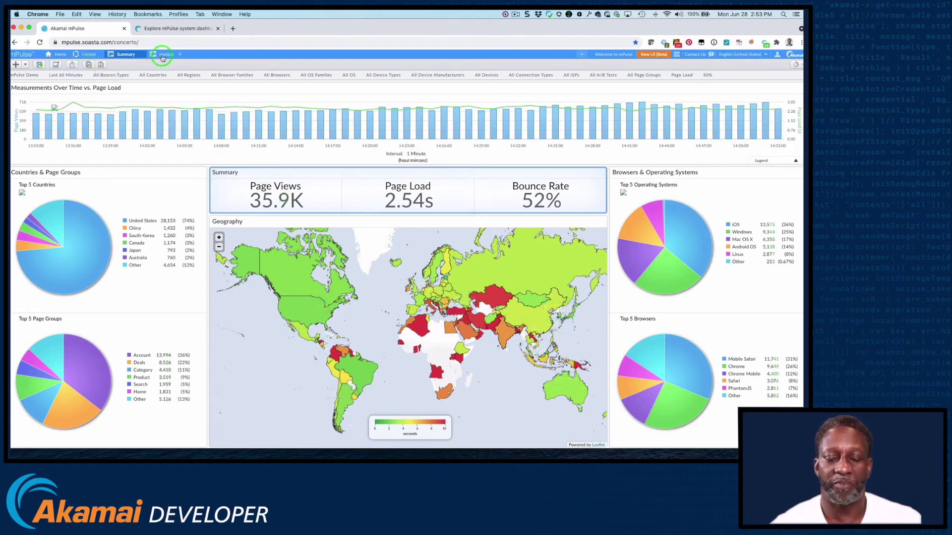
pyautogui.click(119, 110)
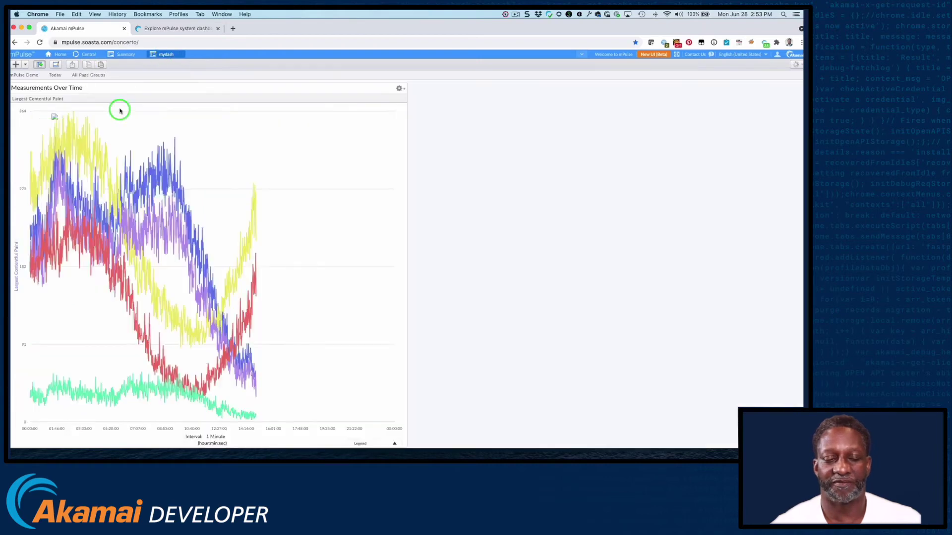
pyautogui.click(101, 66)
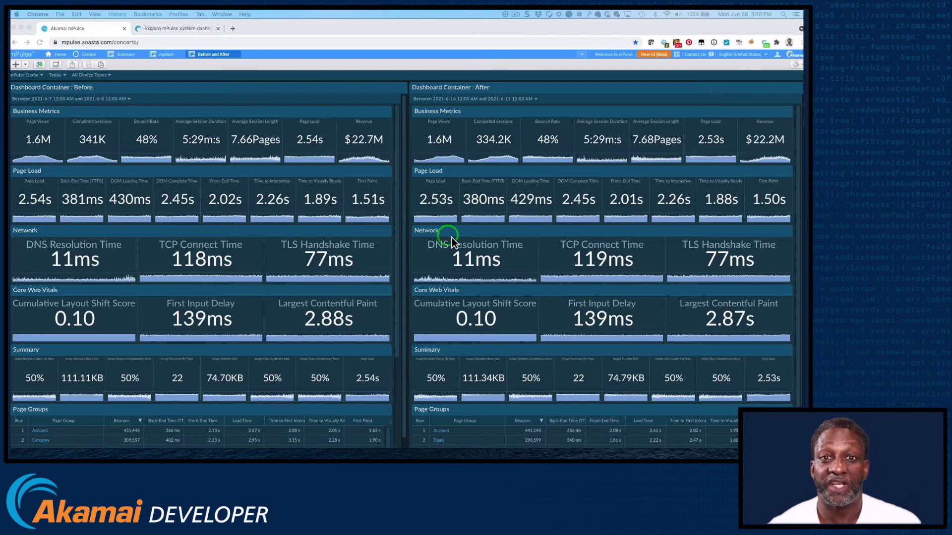
# - Try to add a Dashboard Container to the empty right column of mydash, using an existing dashboard from My Dashboards
pyautogui.click(171, 59)
pyautogui.click(165, 55)
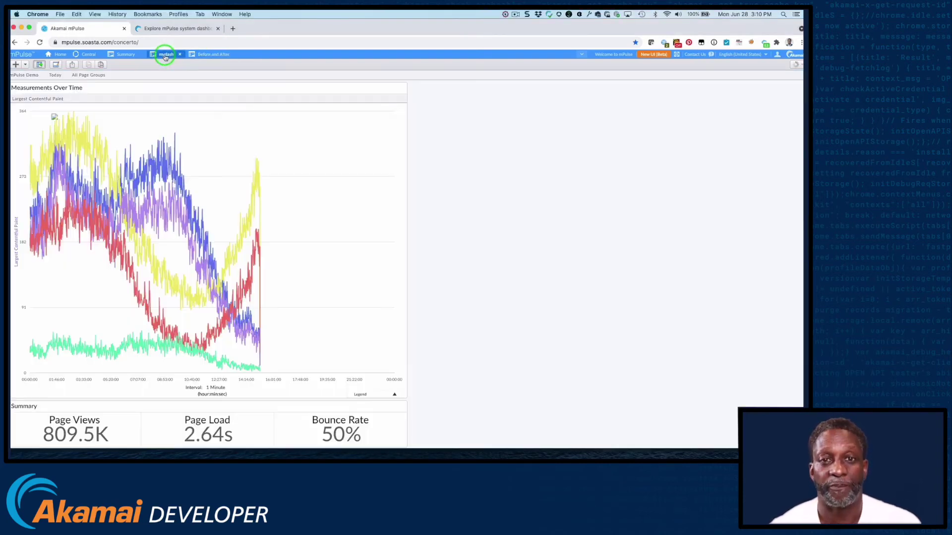
pyautogui.click(40, 65)
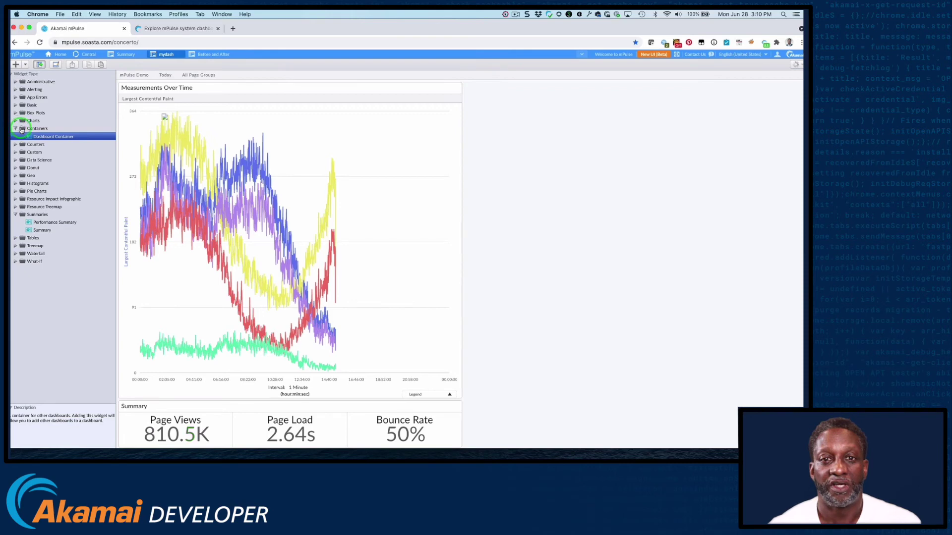
pyautogui.click(33, 130)
pyautogui.moveTo(32, 133); pyautogui.dragTo(550, 151)
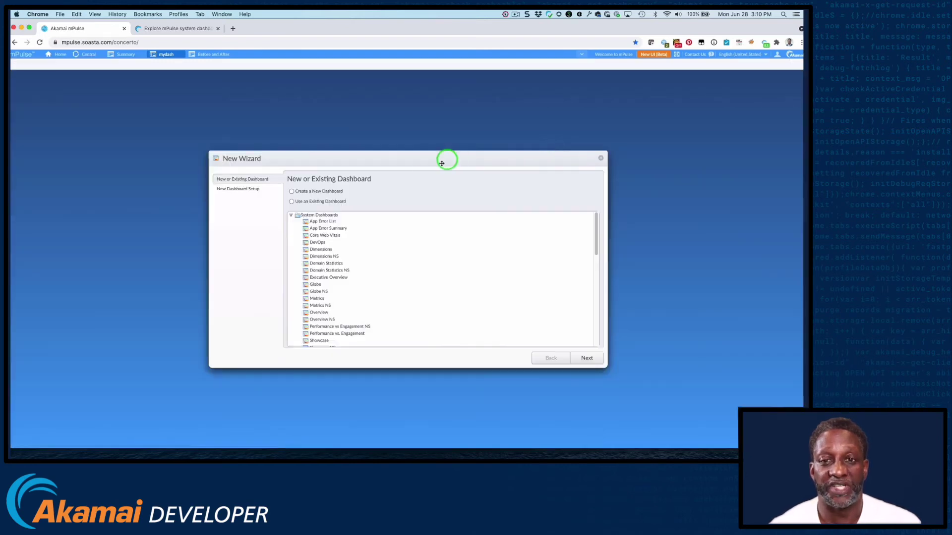
pyautogui.click(291, 201)
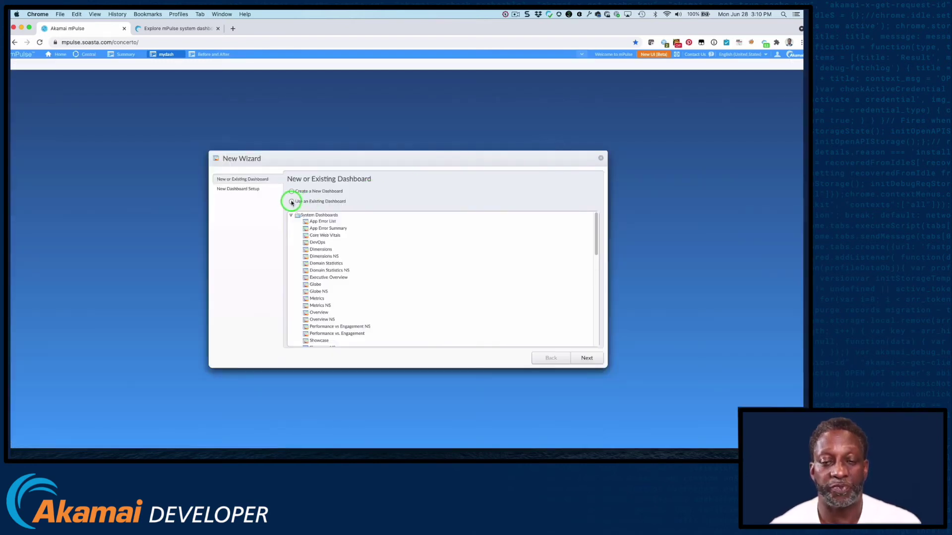
pyautogui.click(333, 238)
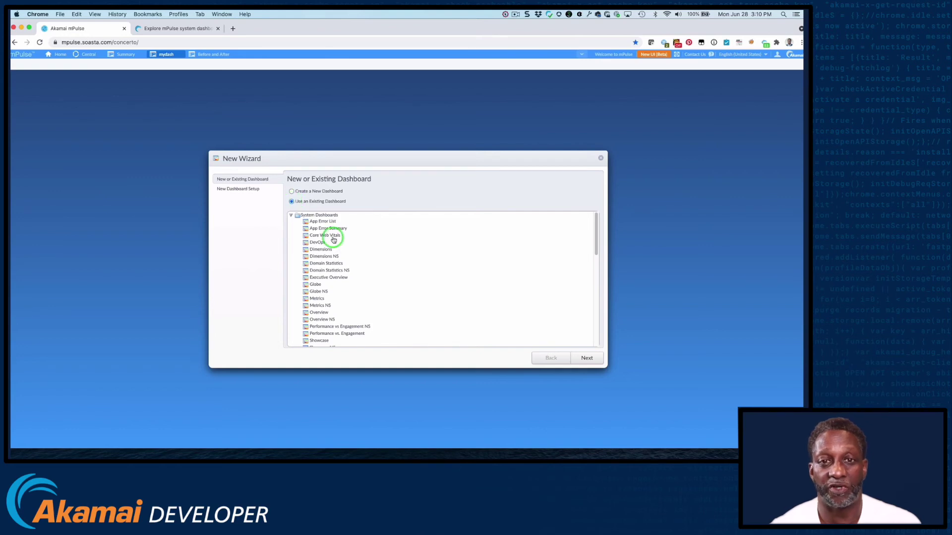
pyautogui.scroll(-8, 333, 240)
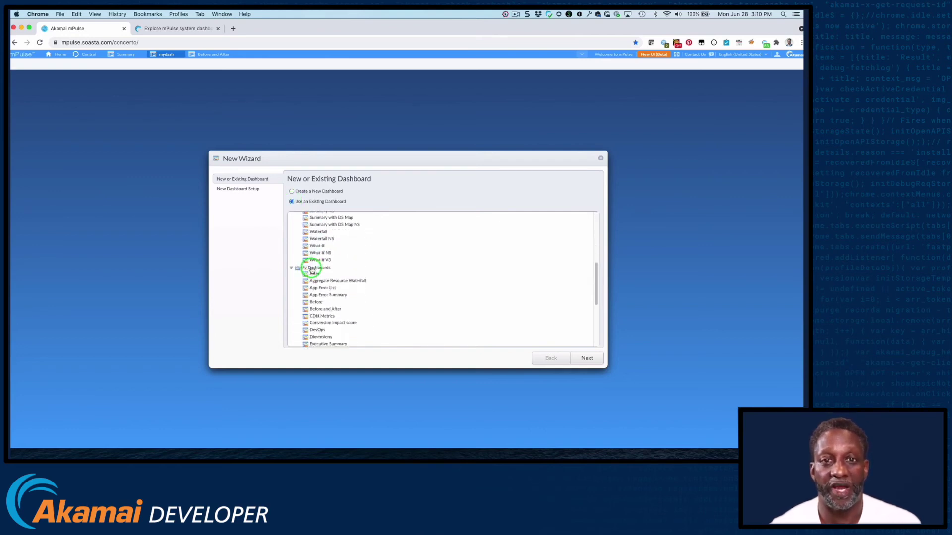
pyautogui.scroll(-1, 313, 270)
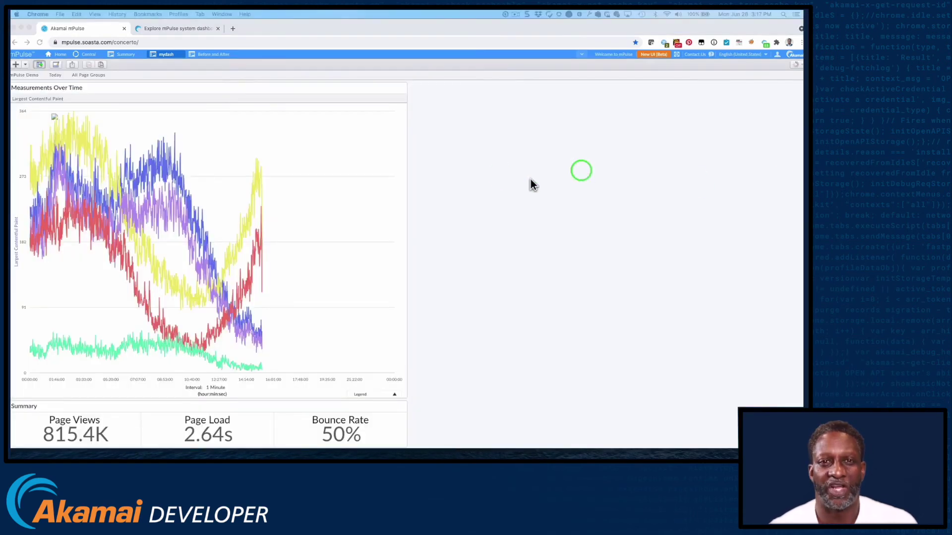
# - Open the sharing options for mydash and select the private link that requires authentication
pyautogui.click(475, 172)
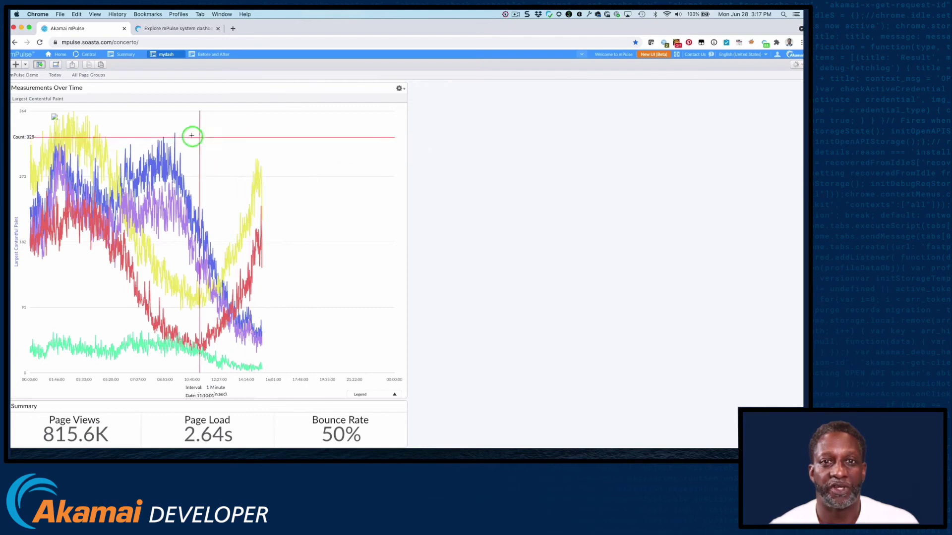
pyautogui.click(72, 66)
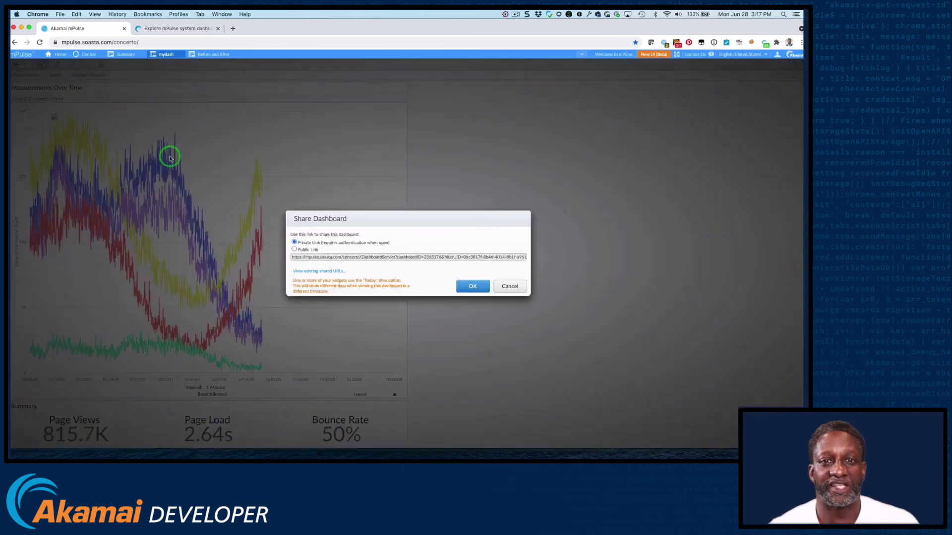
pyautogui.click(294, 243)
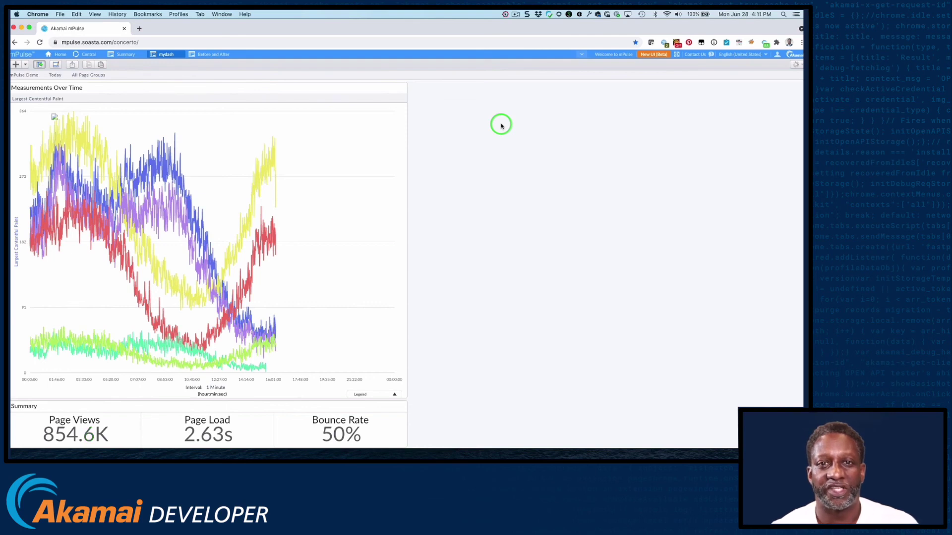
# - Add Before and After and Overview to the default dashboards in My Settings under Central
pyautogui.click(89, 54)
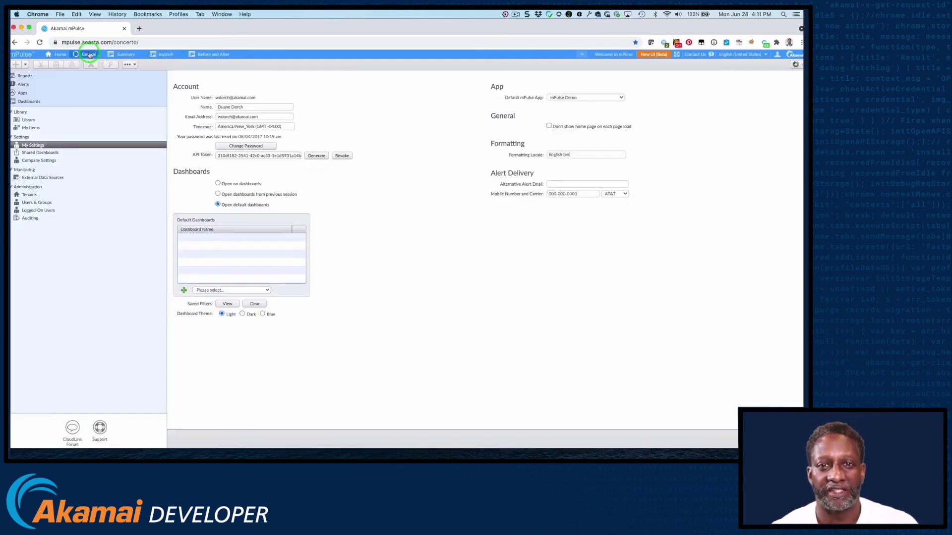
pyautogui.click(34, 146)
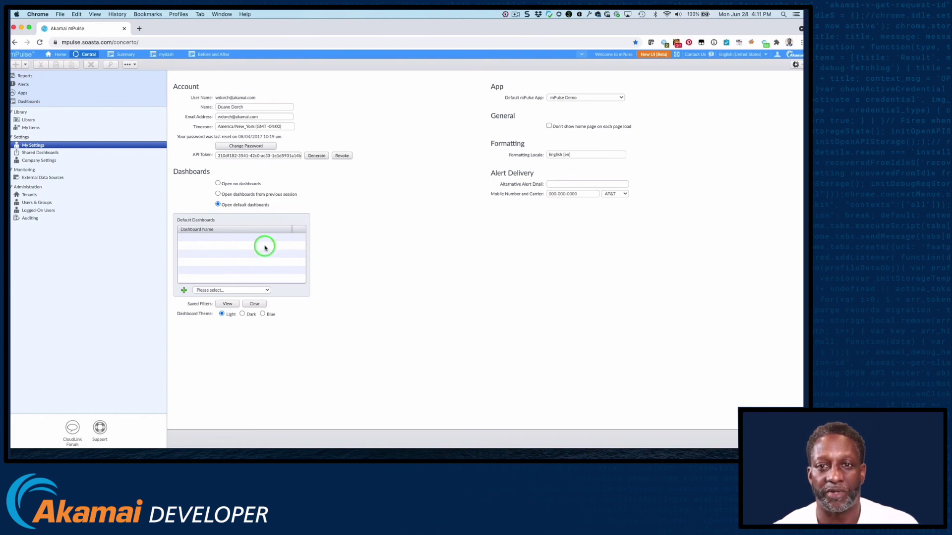
pyautogui.click(266, 291)
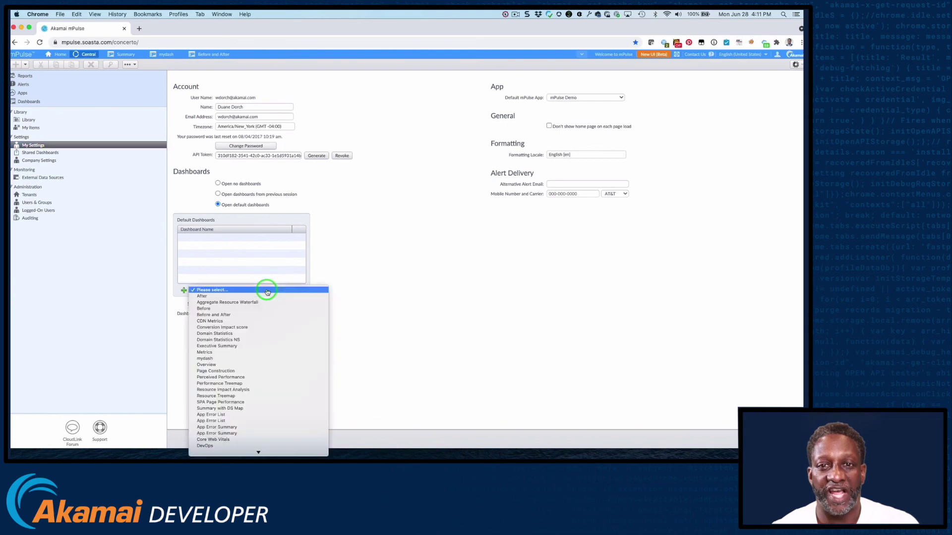
pyautogui.click(232, 316)
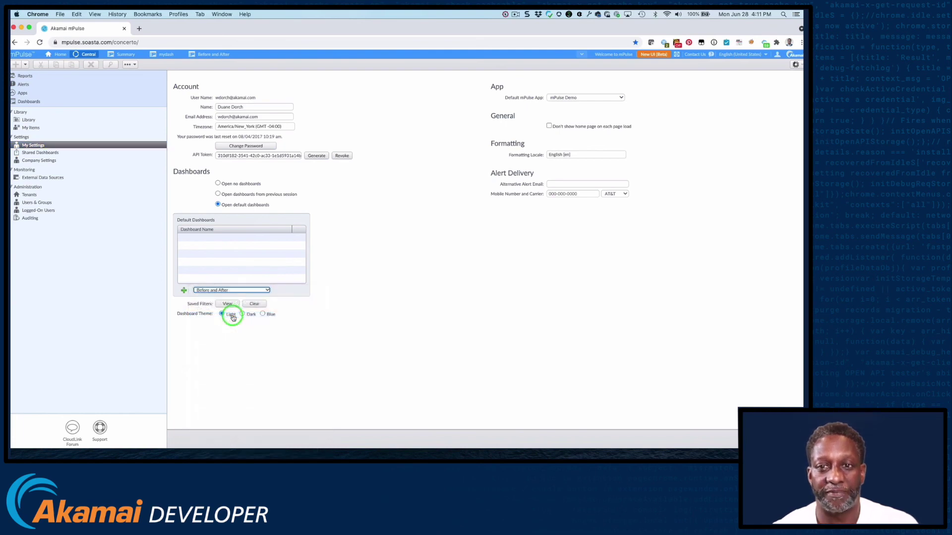
pyautogui.click(184, 290)
pyautogui.click(266, 291)
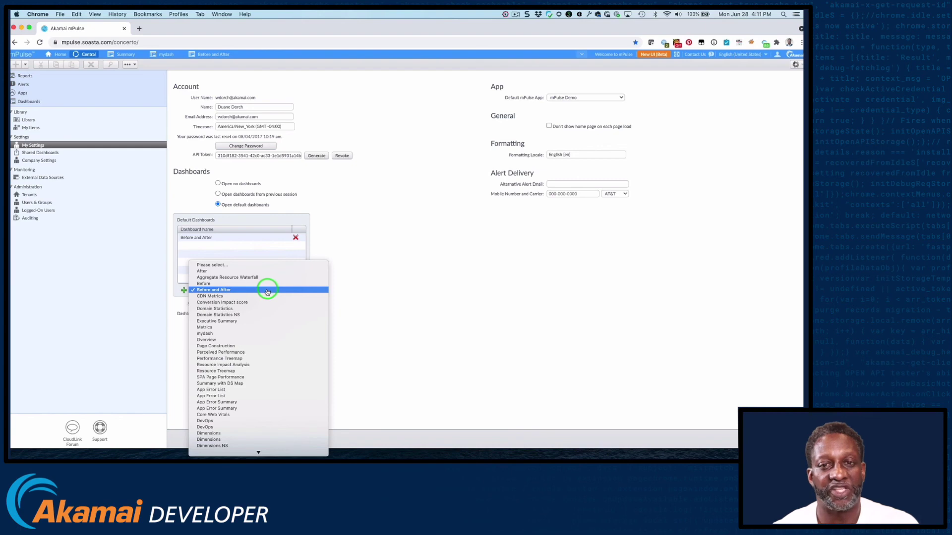
pyautogui.click(216, 341)
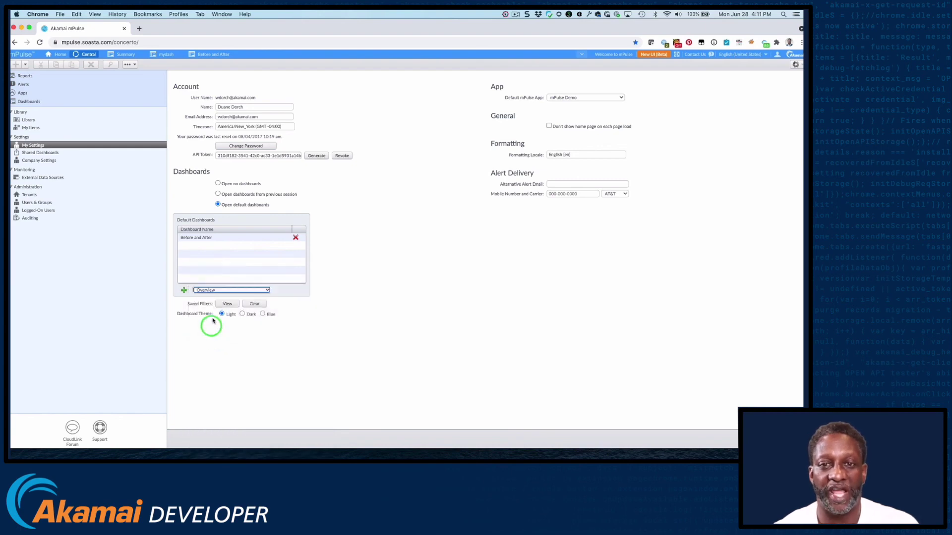
pyautogui.click(184, 291)
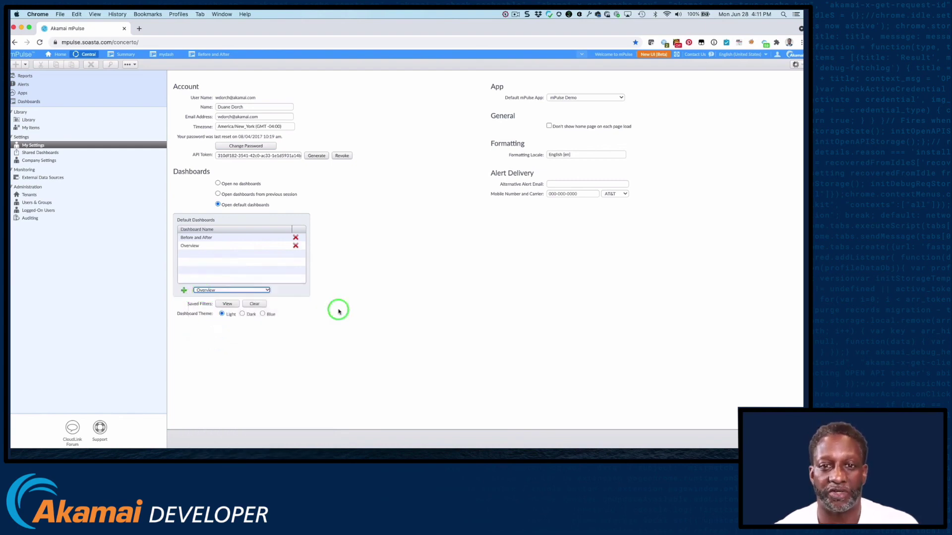